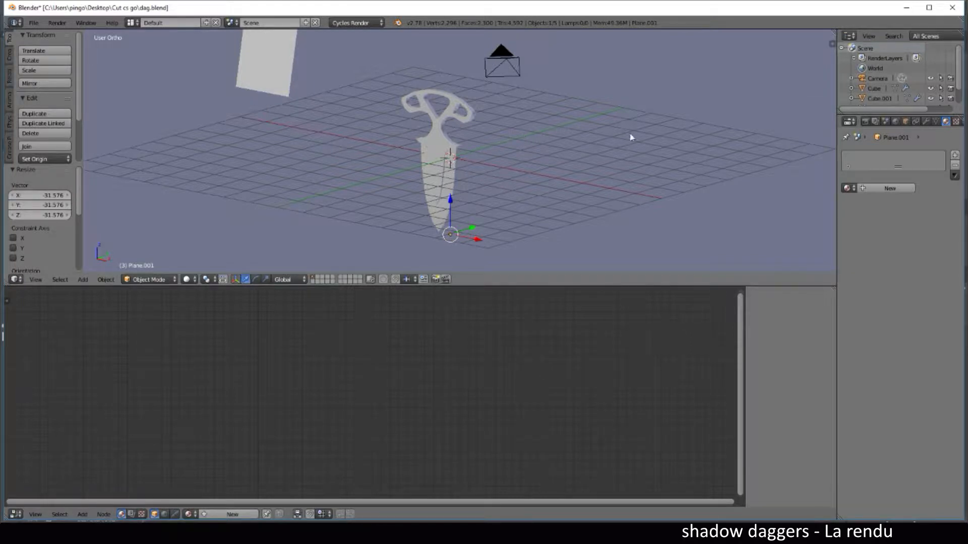
Review the modifiers applied to the ground plane, the dagger's handle and its blade
click(927, 123)
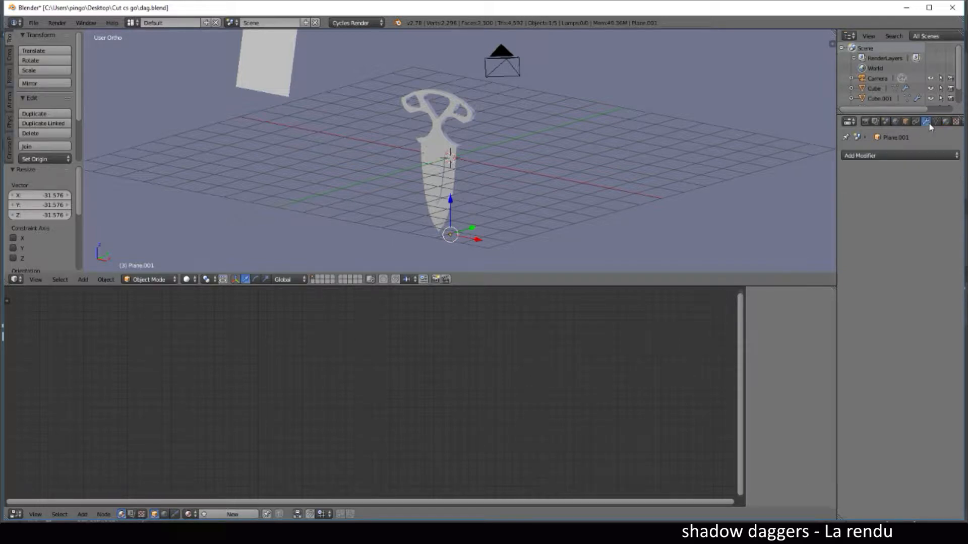
right_click(439, 154)
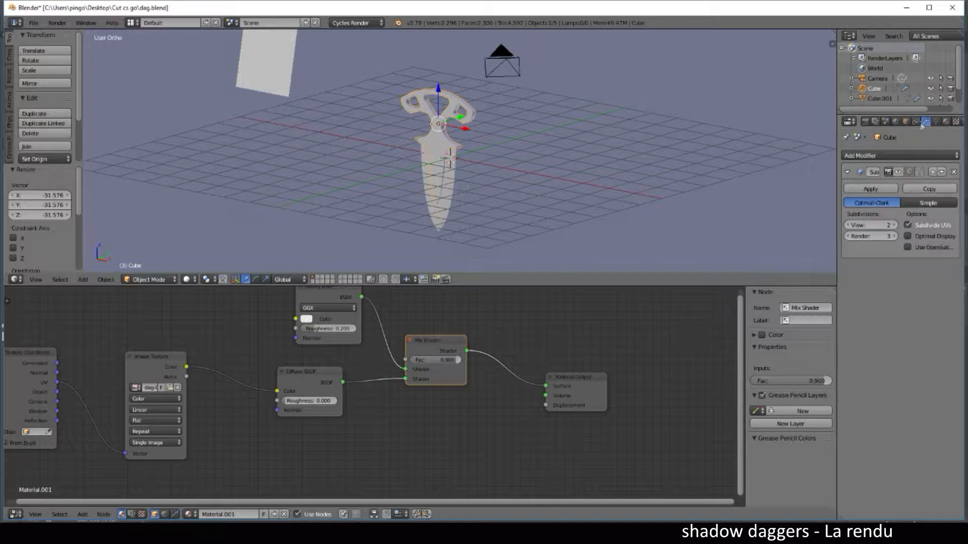
right_click(449, 201)
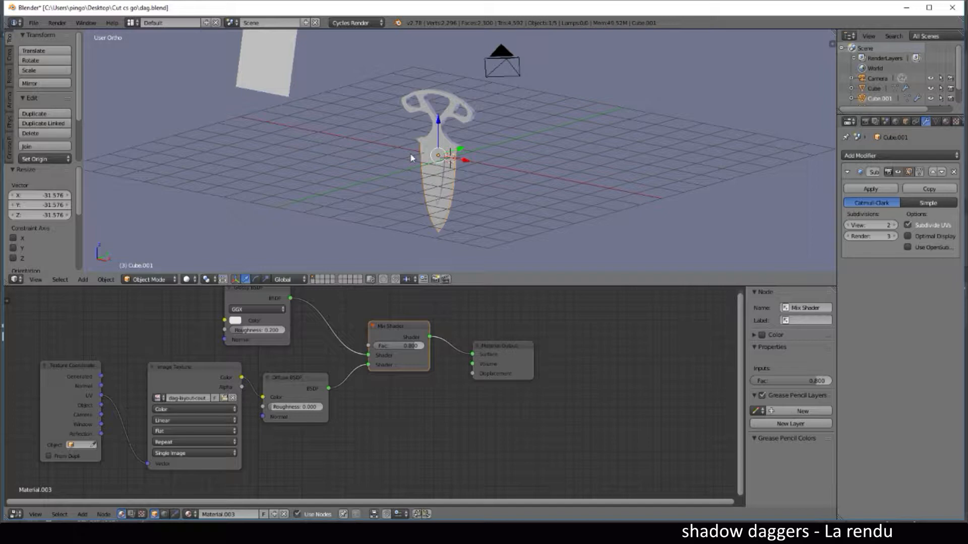
Set the Cycles render samples to 1000 and render the scene
click(867, 126)
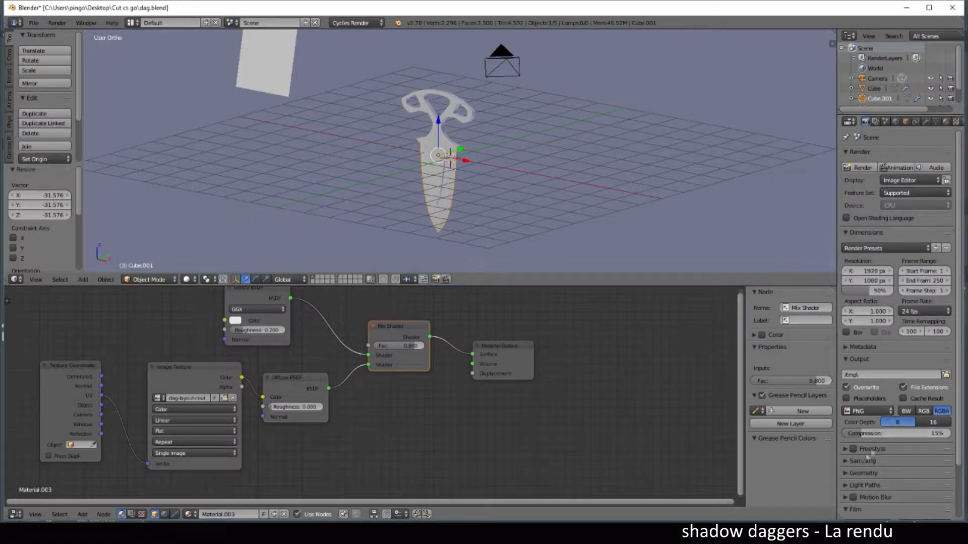
click(848, 463)
scroll(922, 436, down, 5)
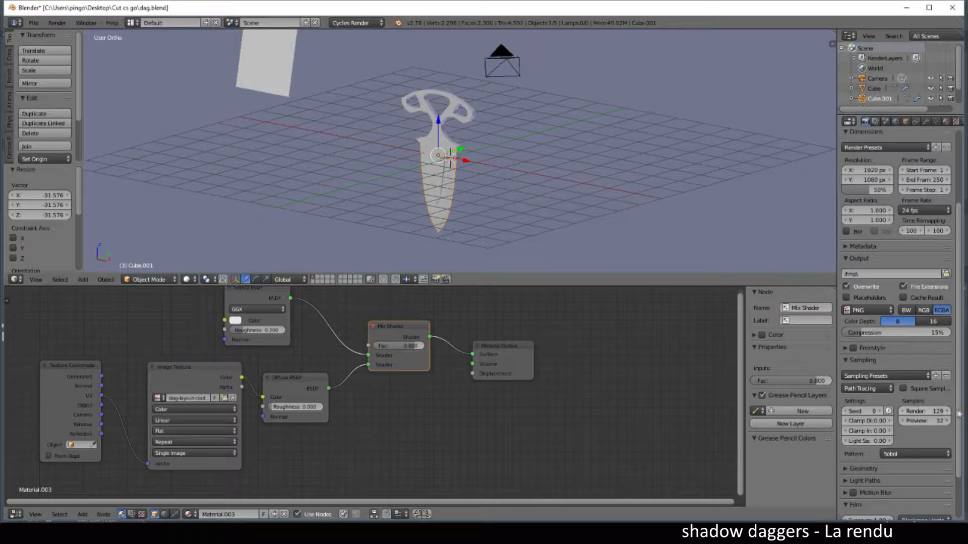
click(933, 411)
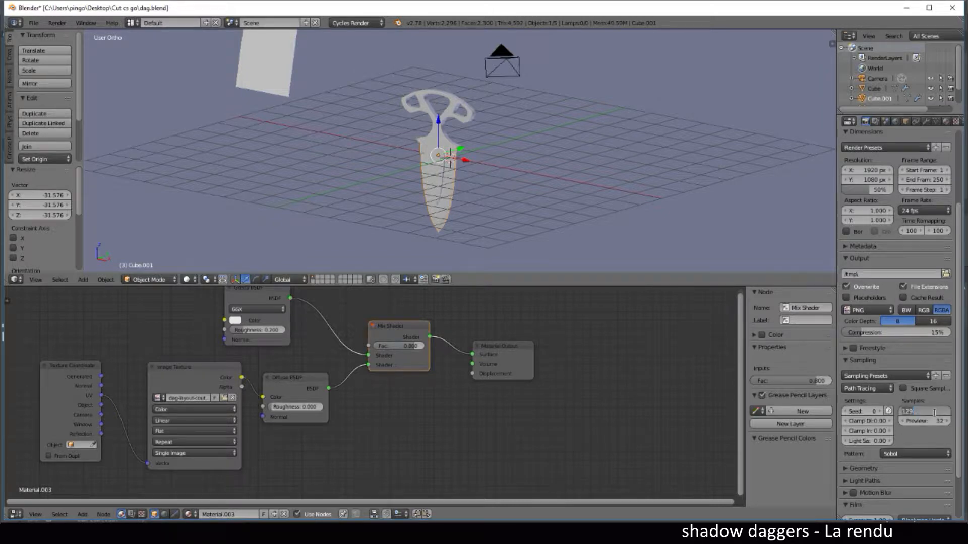
text(1000)
key(Return)
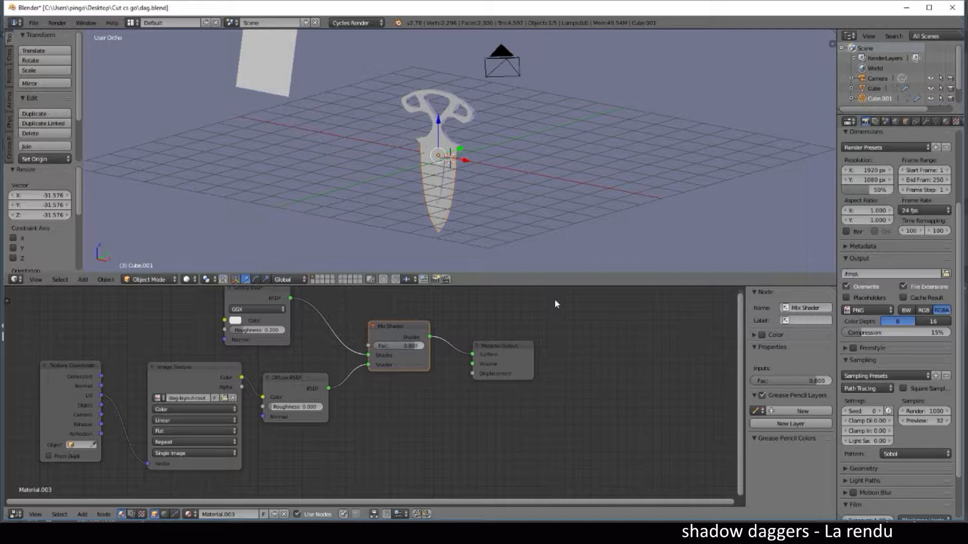
key(F12)
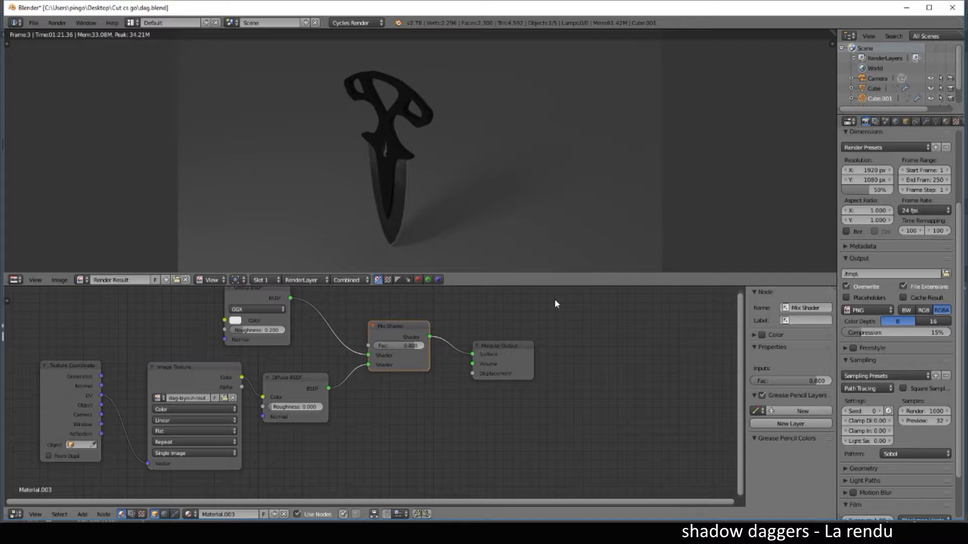
Save the rendered image as dag-fini in the Cut cs go folder and return to the 3D view
key(F3)
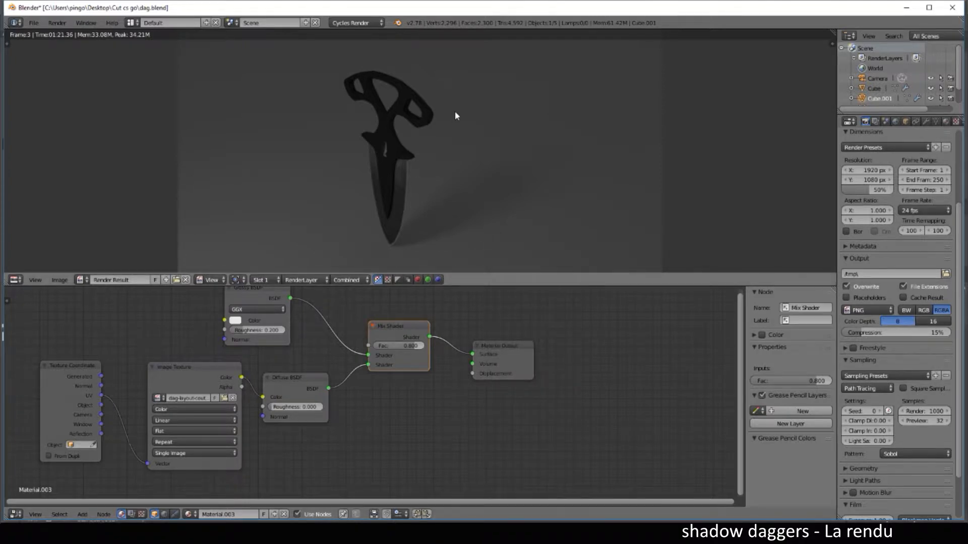
key(F3)
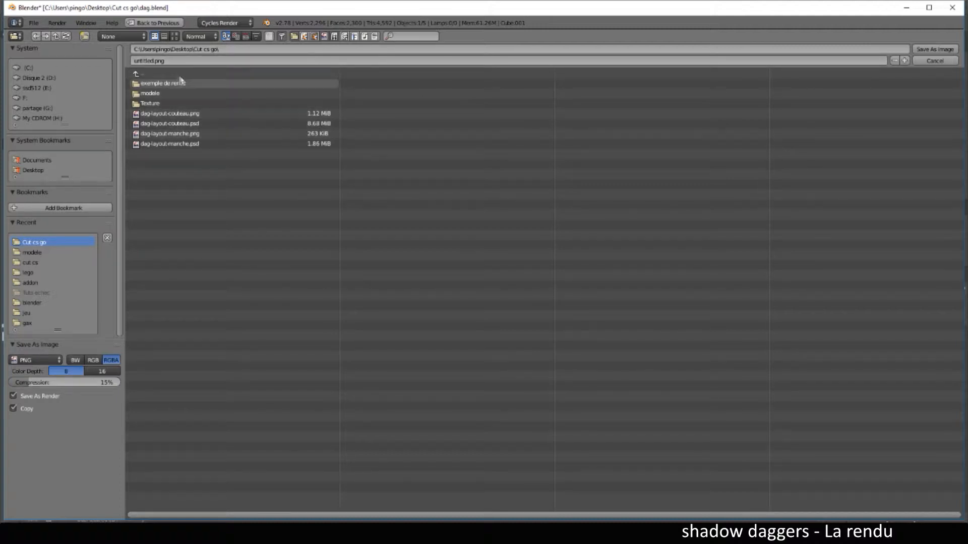
double_click(149, 61)
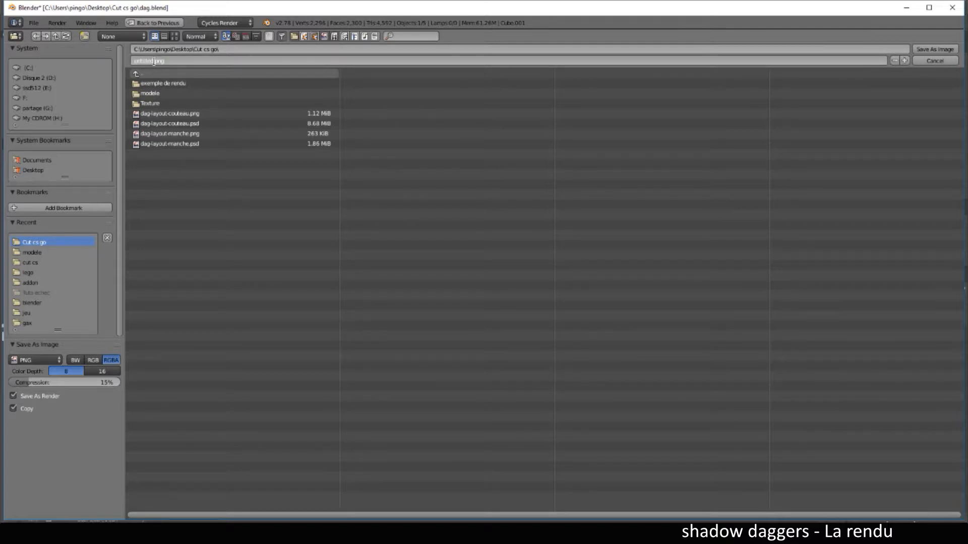
key(BackSpace)
text(dag-fini)
click(935, 49)
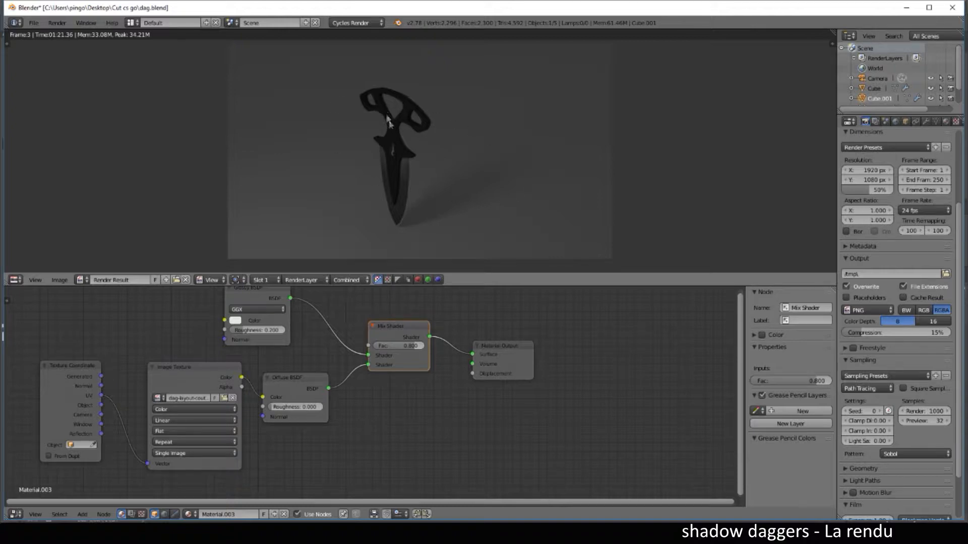
scroll(388, 116, down, 1)
scroll(393, 136, up, 1)
key(Escape)
Select the camera and align it to a view of the dagger angled from its opposite side
scroll(475, 176, down, 3)
scroll(496, 132, up, 2)
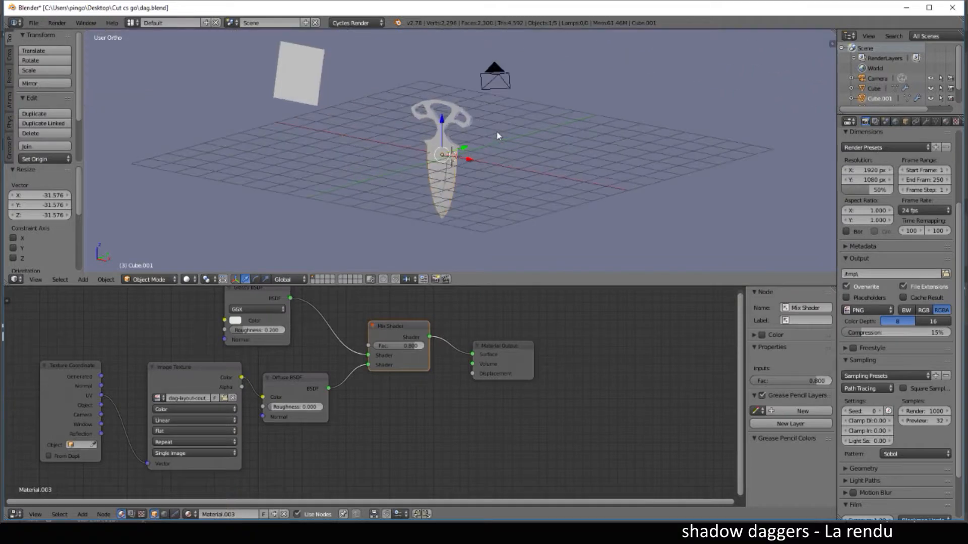
right_click(498, 77)
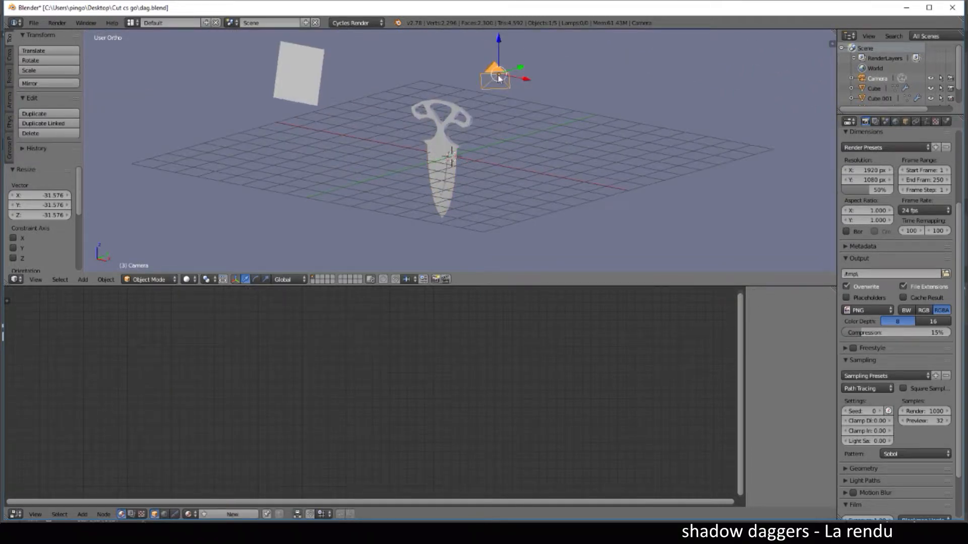
key(KP_1)
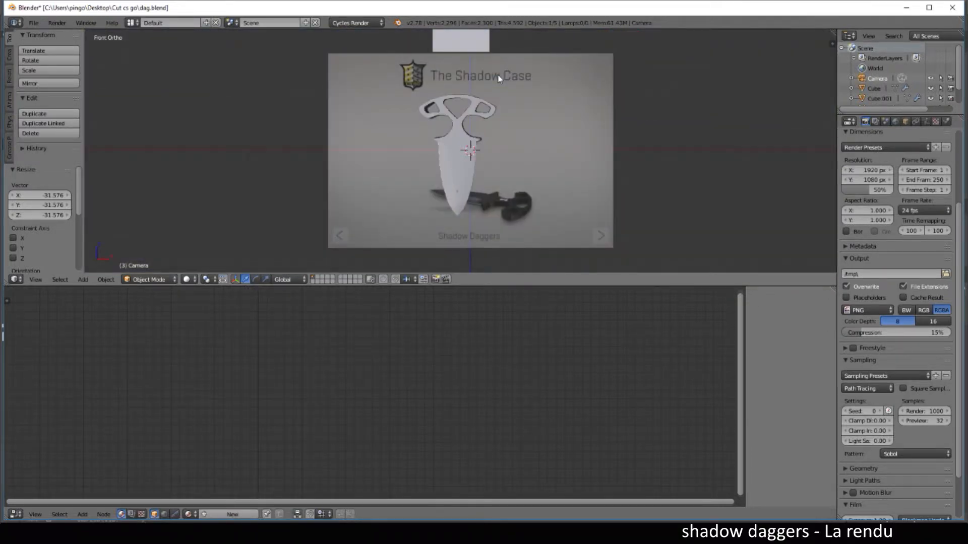
key(KP_0)
middle_drag(508, 141, 611, 130)
scroll(556, 153, up, 4)
scroll(555, 154, down, 2)
scroll(515, 177, down, 4)
scroll(518, 180, up, 5)
scroll(518, 181, down, 1)
scroll(520, 185, down, 2)
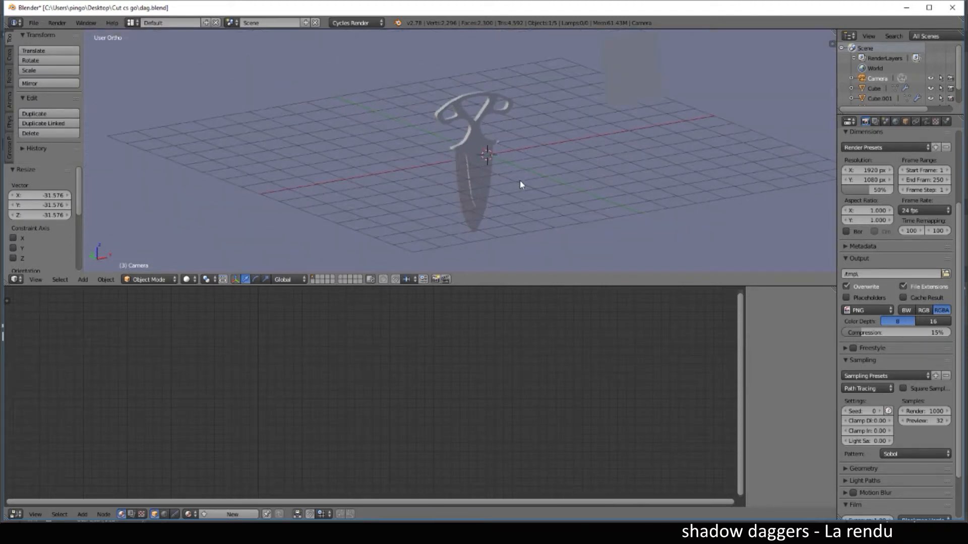
scroll(521, 184, up, 2)
scroll(520, 181, down, 1)
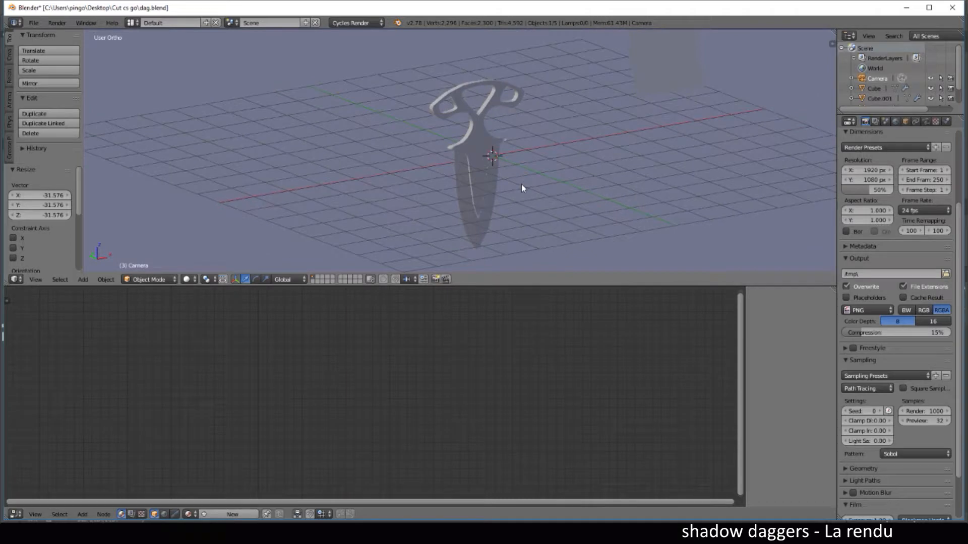
key(ctrl+alt+KP_0)
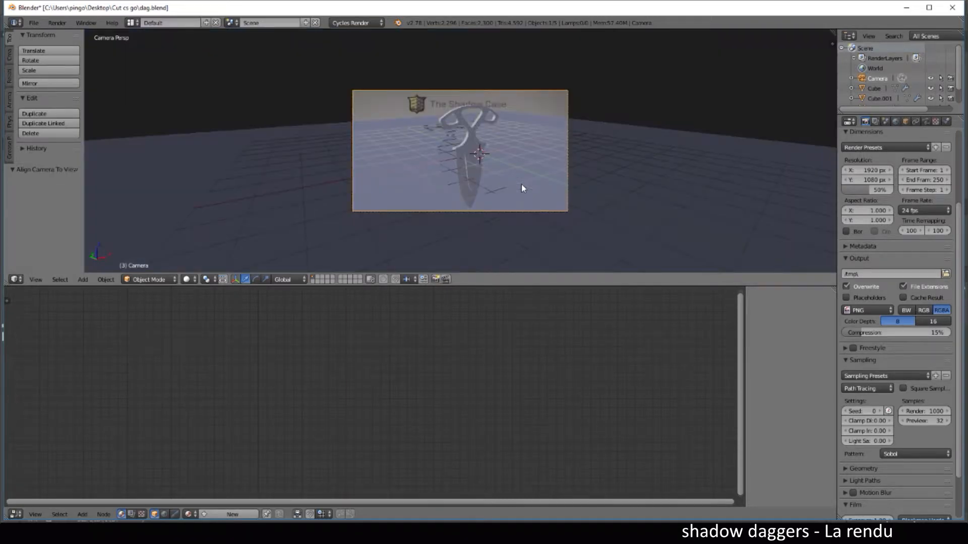
Examine how the realigned camera frames the dagger
scroll(522, 186, up, 3)
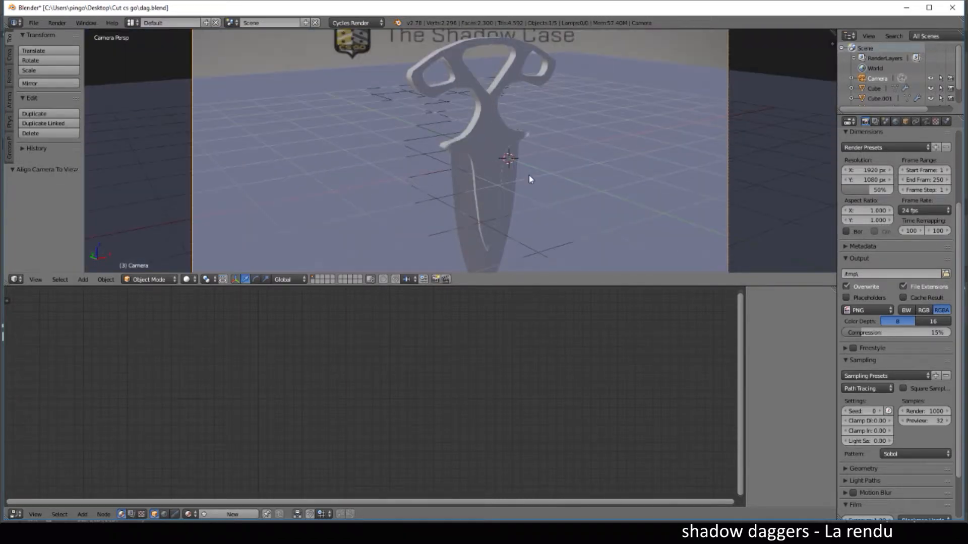
scroll(528, 177, down, 4)
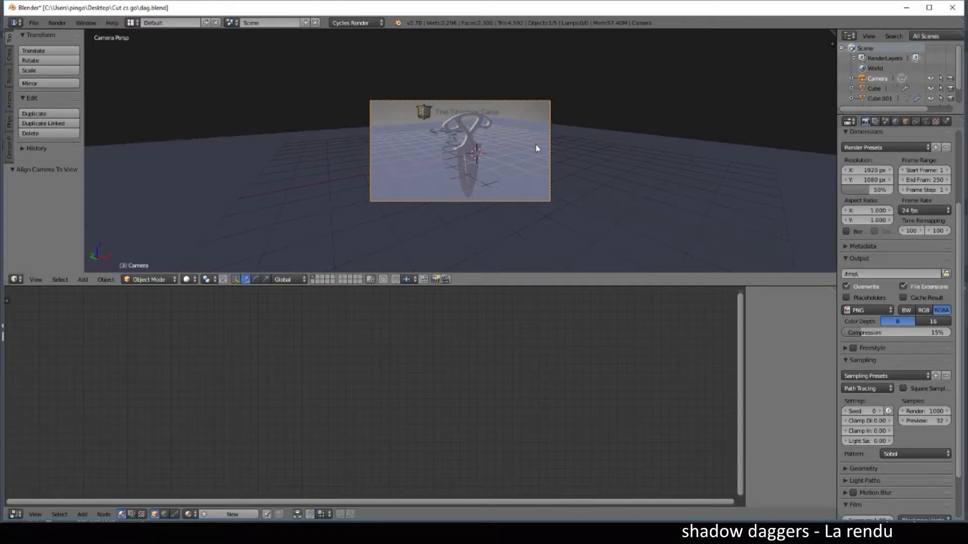
middle_drag(536, 148, 430, 158)
key(KP_0)
scroll(439, 160, up, 7)
scroll(439, 160, down, 6)
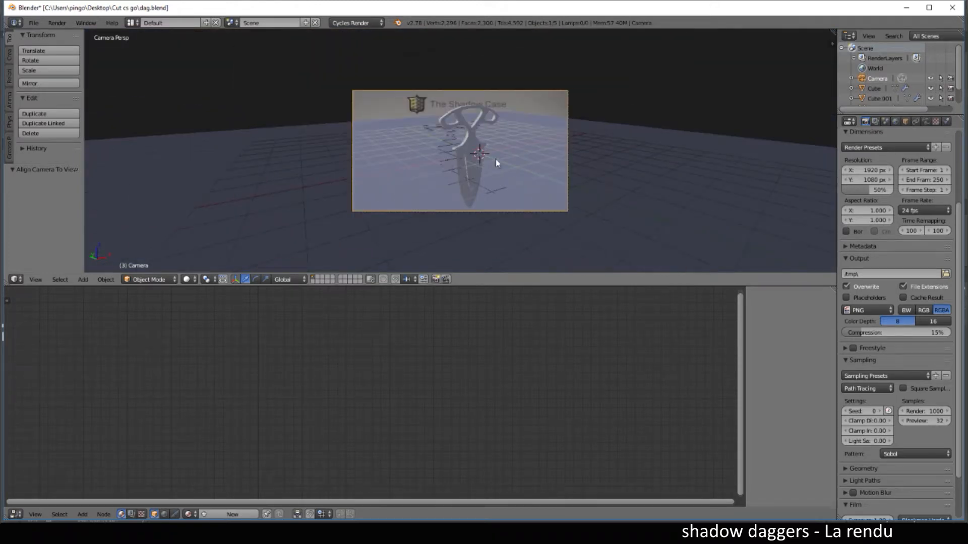
scroll(495, 159, up, 3)
Preview the camera view of the dagger in Rendered shading and return the viewport to Solid
click(190, 280)
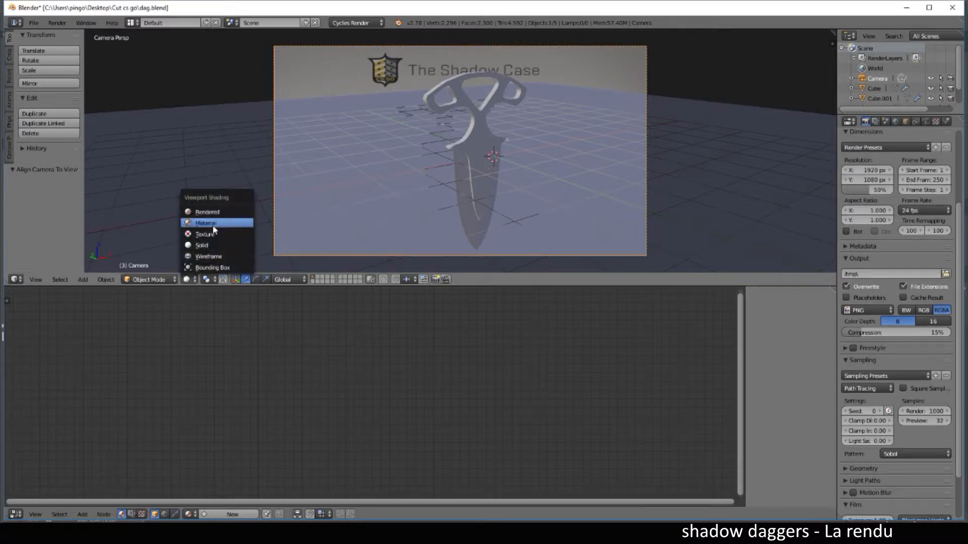
click(212, 213)
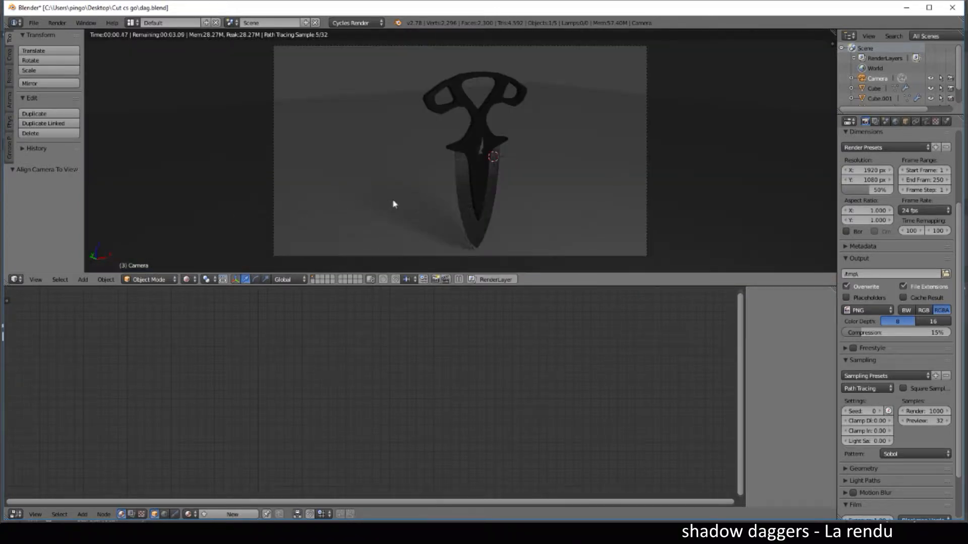
key(KP_0)
key(KP_0)
key(KP_0)
key(KP_0)
scroll(508, 172, up, 3)
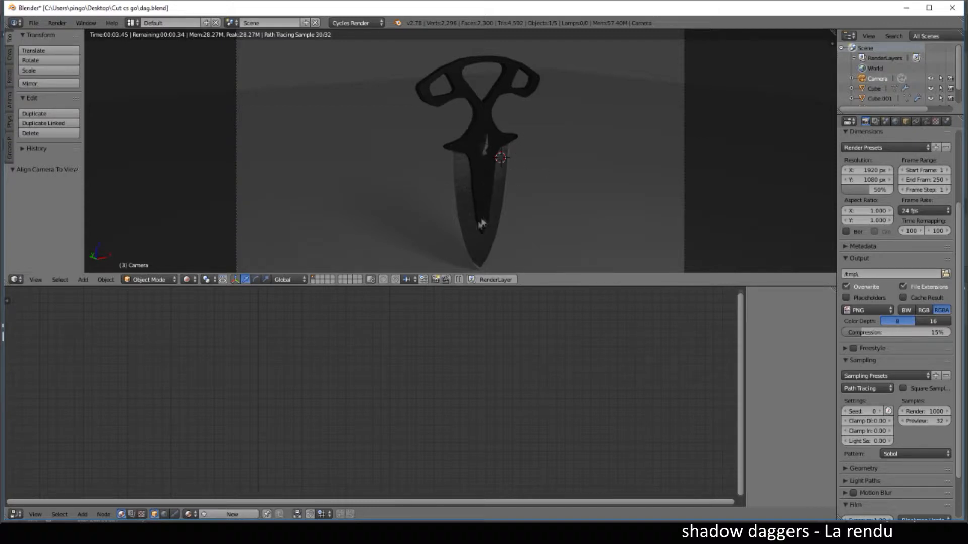
click(190, 279)
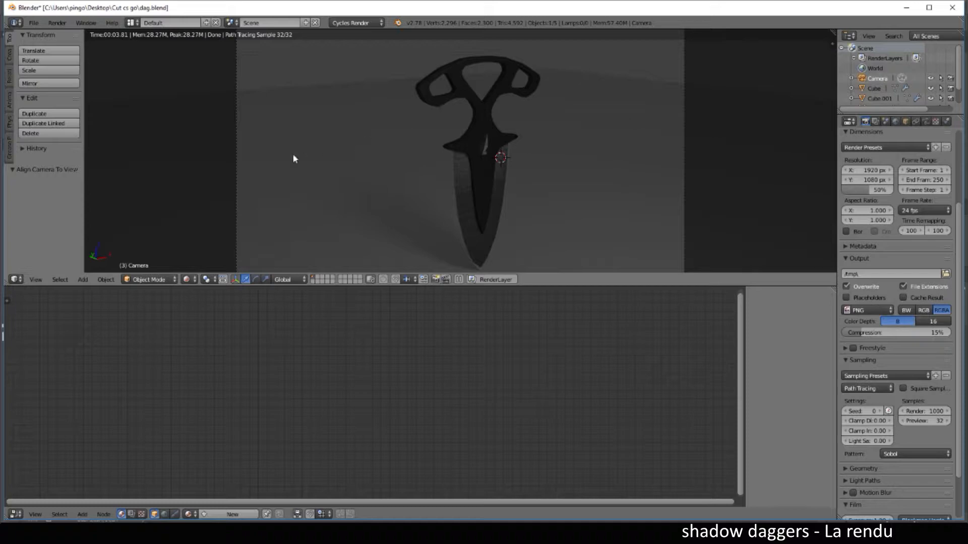
click(186, 280)
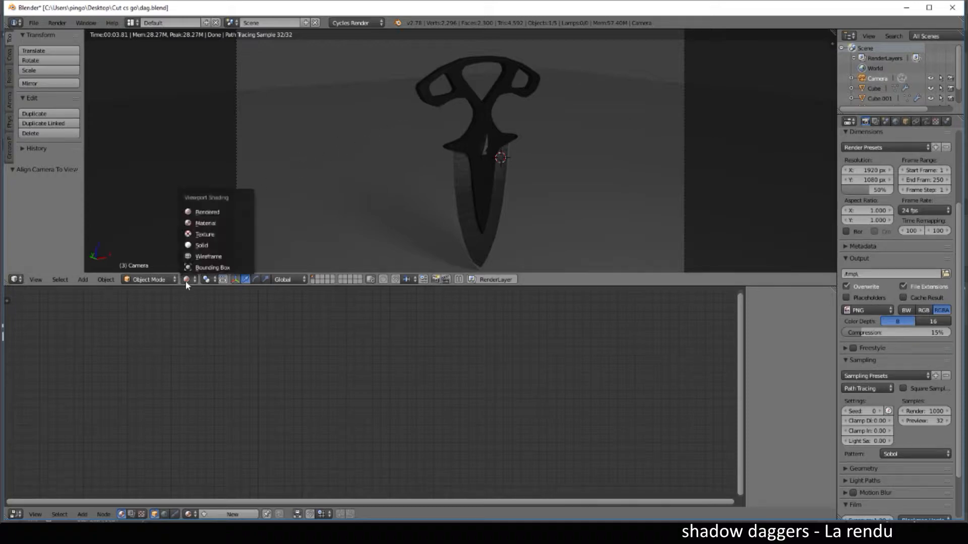
click(202, 245)
Edit the large ground plane and add one loop cut slid close to one of its edges
scroll(290, 207, down, 5)
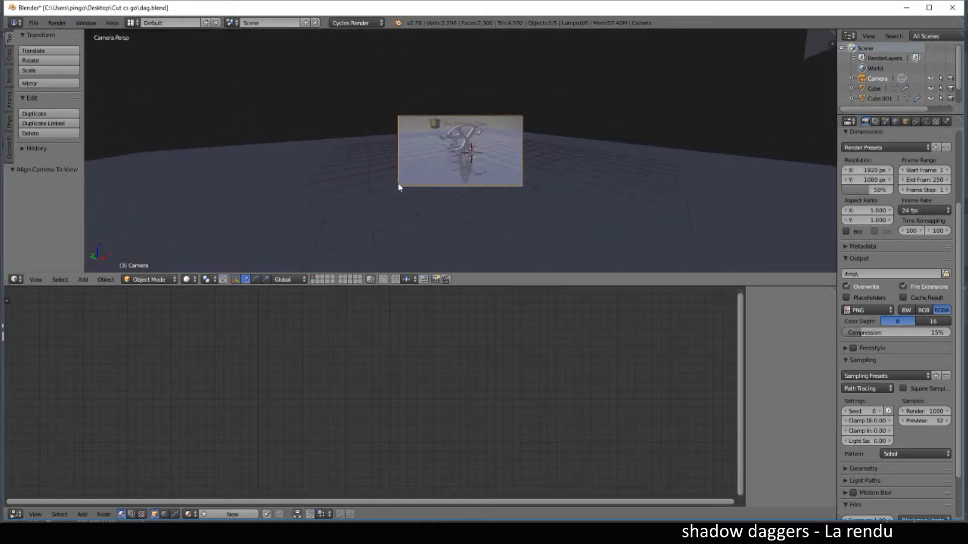
middle_drag(563, 188, 515, 183)
scroll(428, 195, down, 10)
right_click(516, 185)
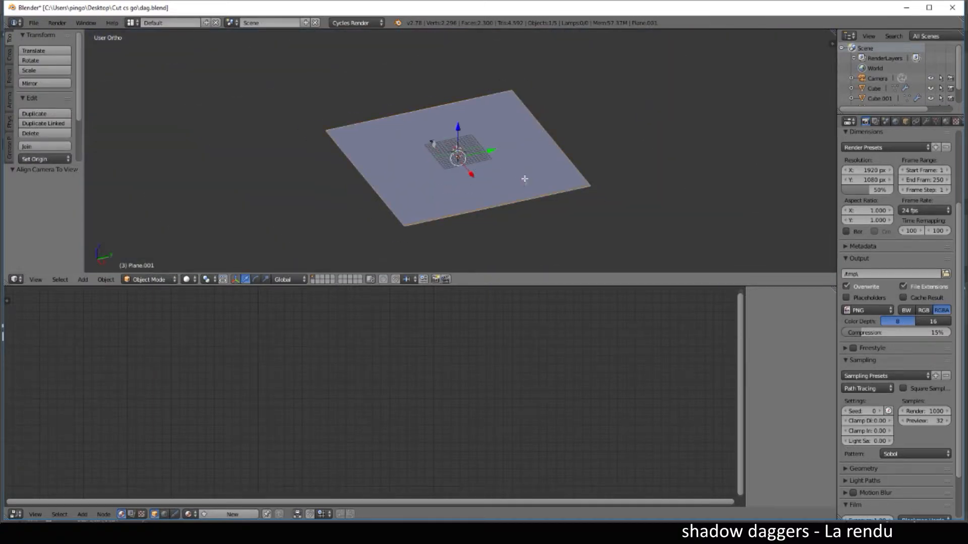
key(Tab)
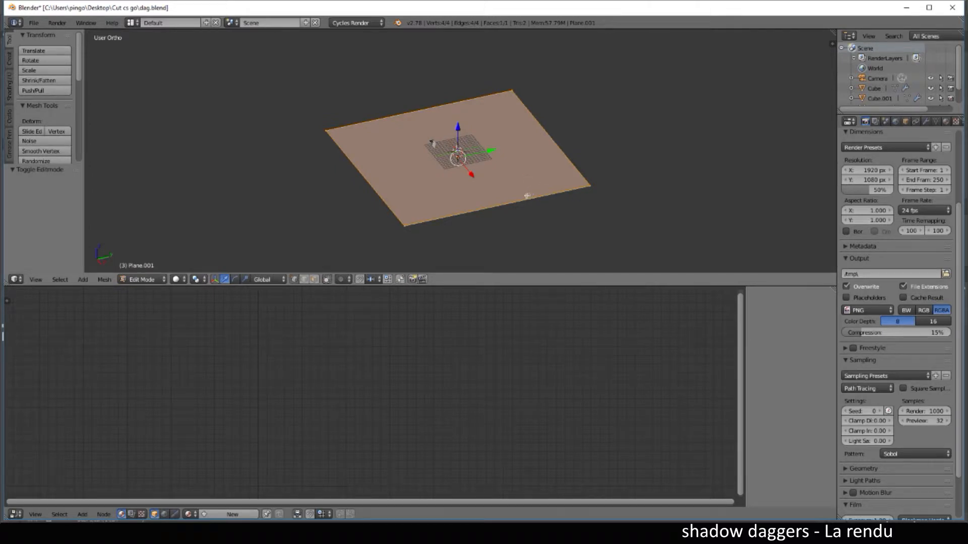
key(ctrl+r)
click(496, 205)
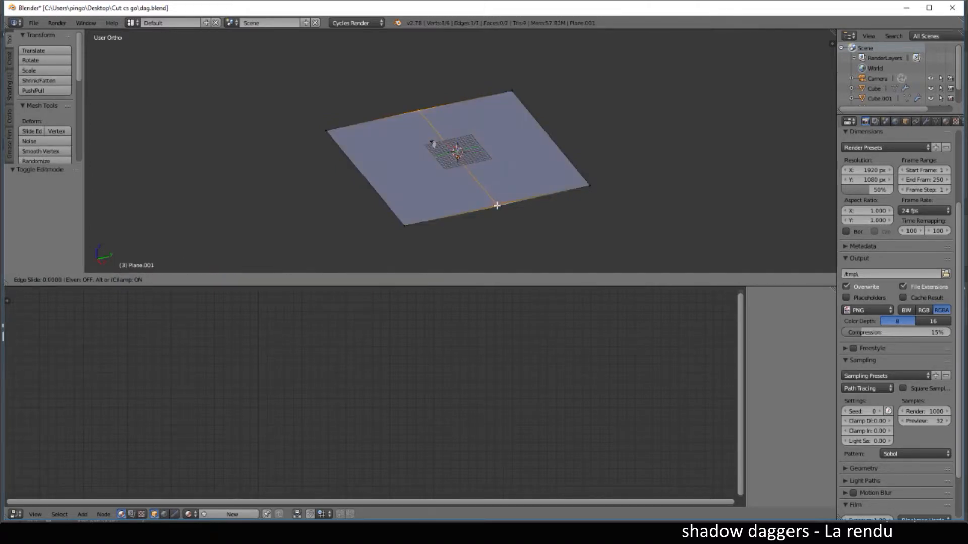
click(567, 194)
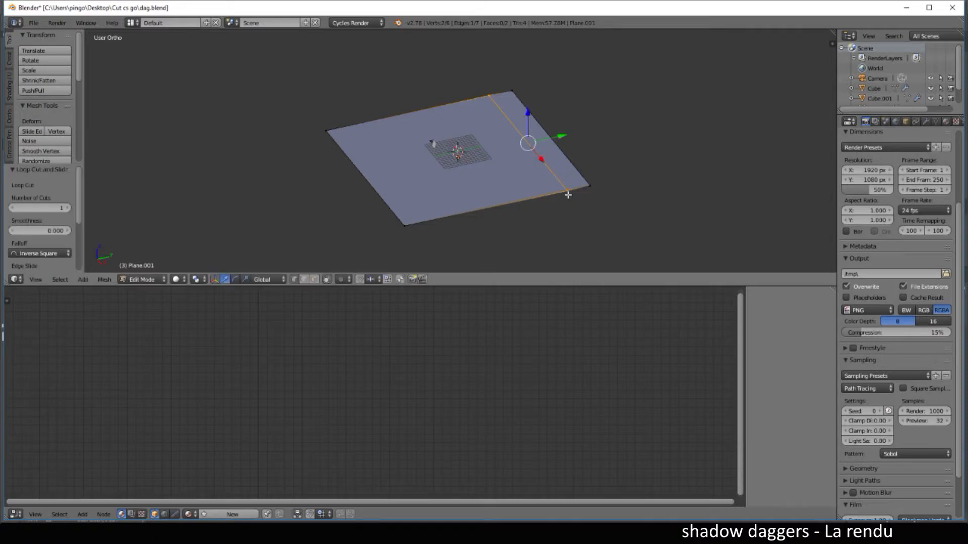
Add a second loop cut perpendicular to the first, slid close to the ground plane's adjacent edge
key(ctrl+r)
click(563, 162)
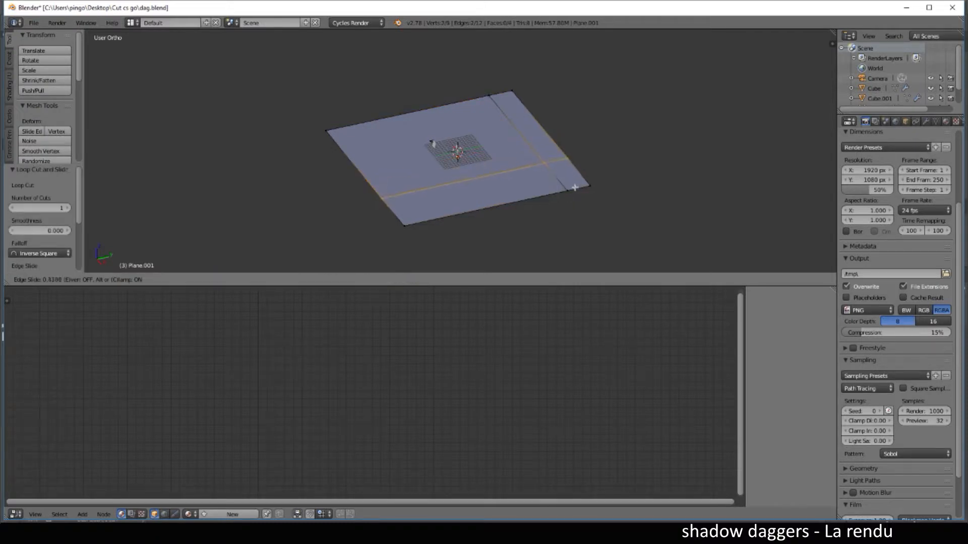
click(582, 195)
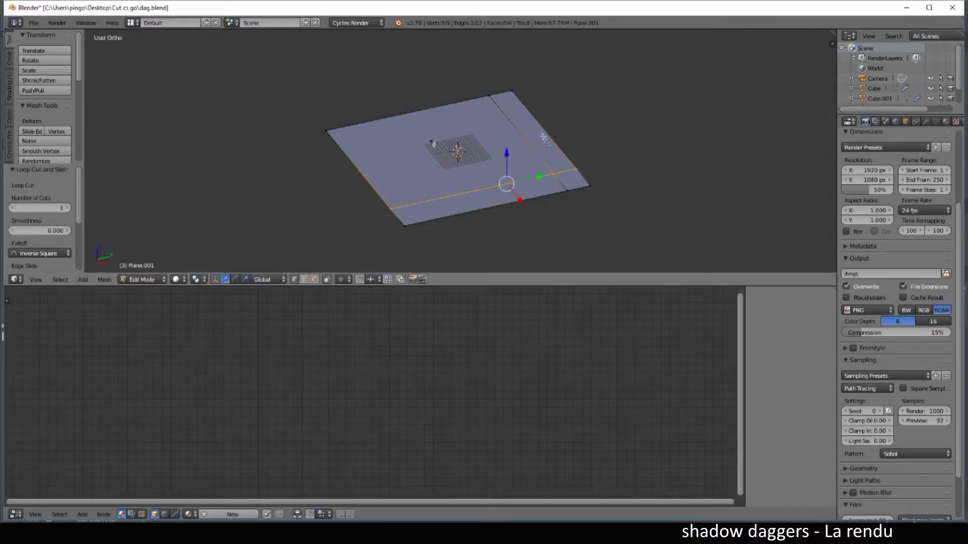
scroll(481, 162, up, 6)
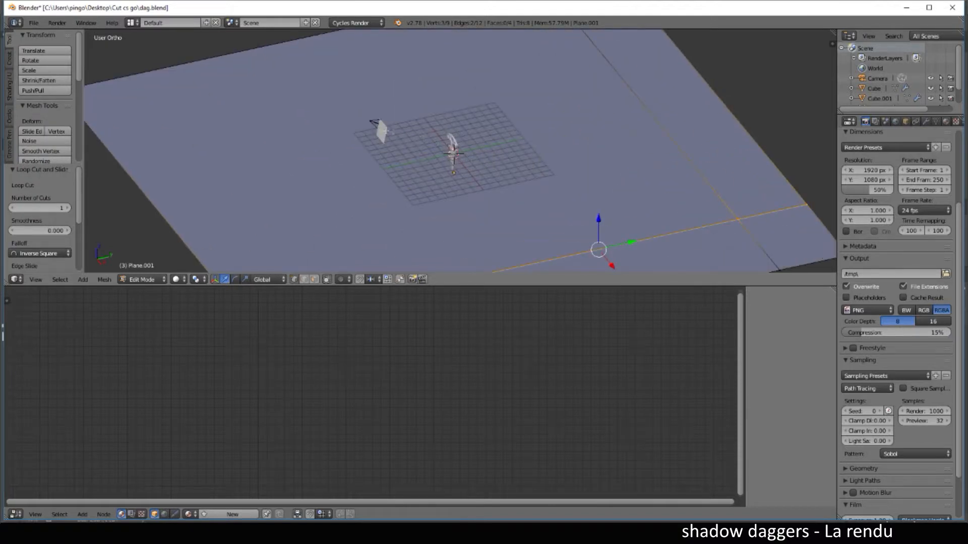
scroll(371, 128, down, 5)
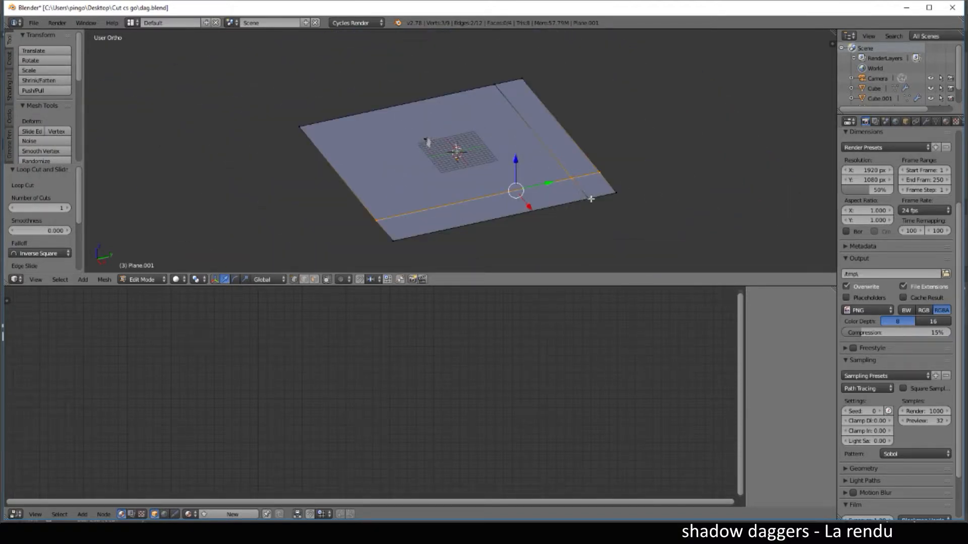
Select the ground plane's two outer edges beside the loop cuts and raise them about 5.28 units along Z
right_click(561, 204)
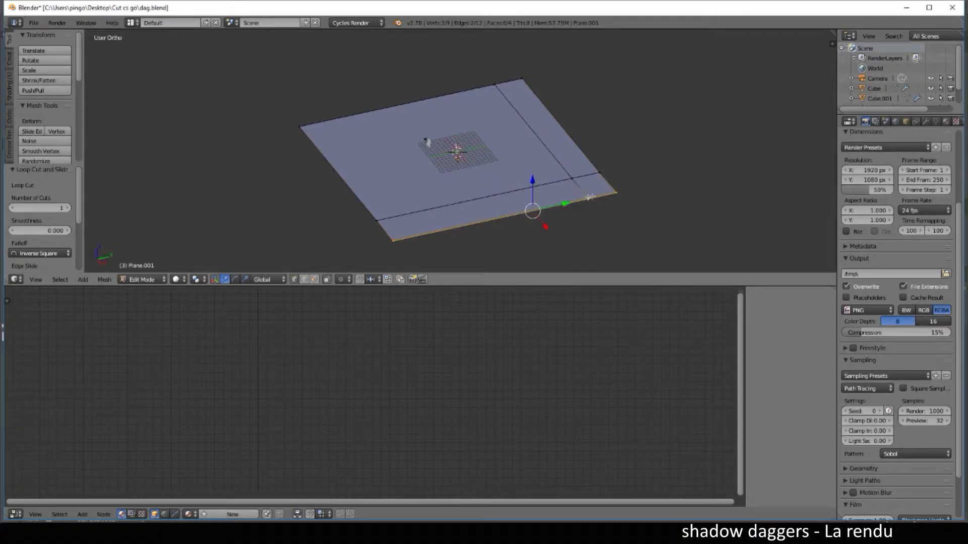
shift+right_click(607, 183)
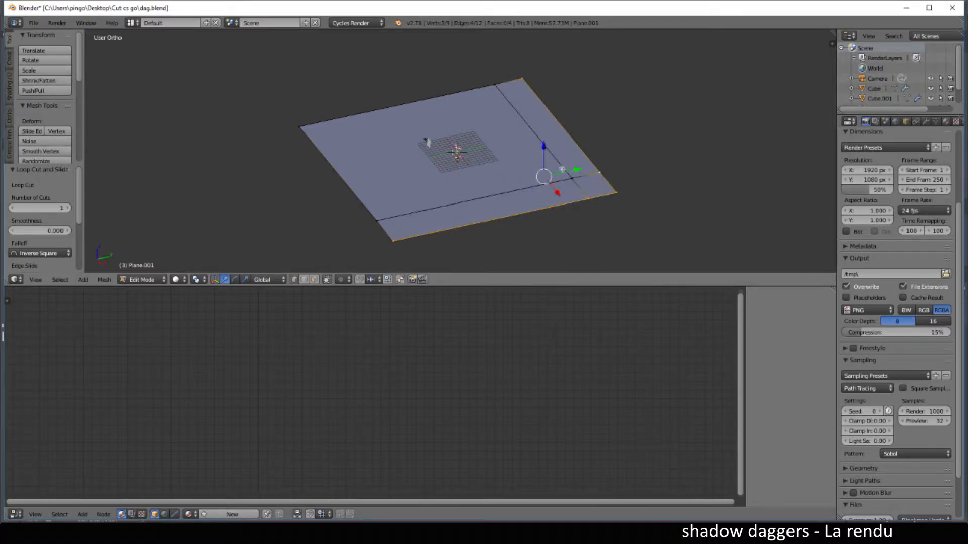
key(g)
key(z)
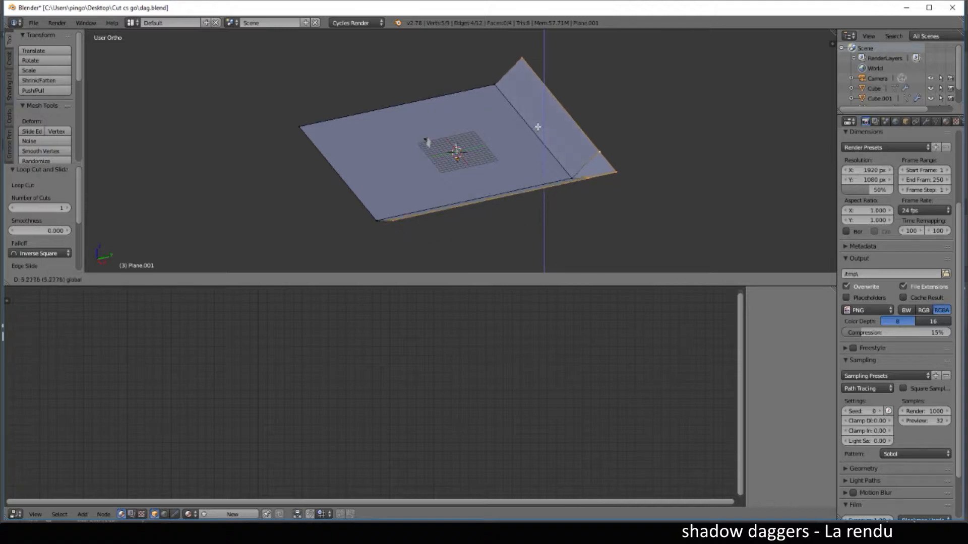
click(538, 126)
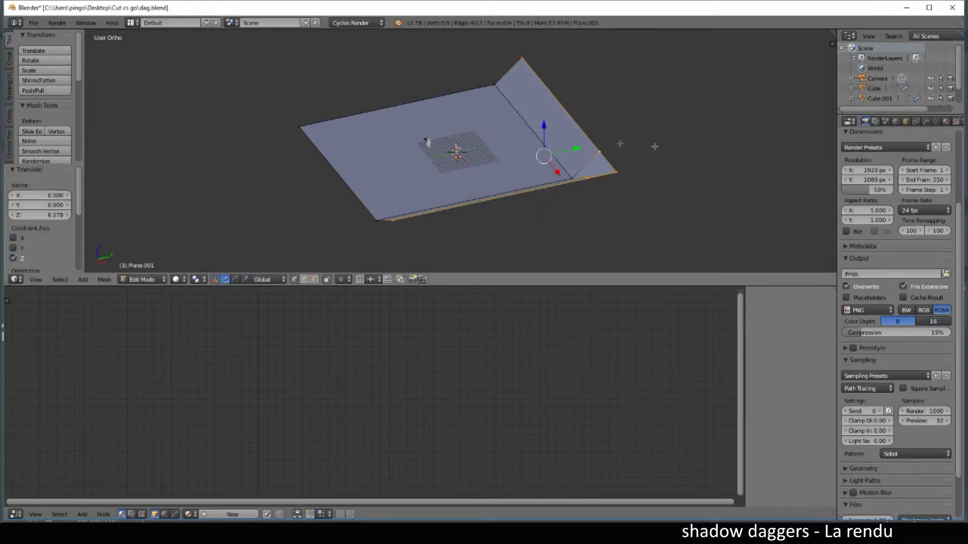
Add a Subdivision Surface modifier to the ground plane with 2 view subdivisions
click(925, 121)
click(887, 156)
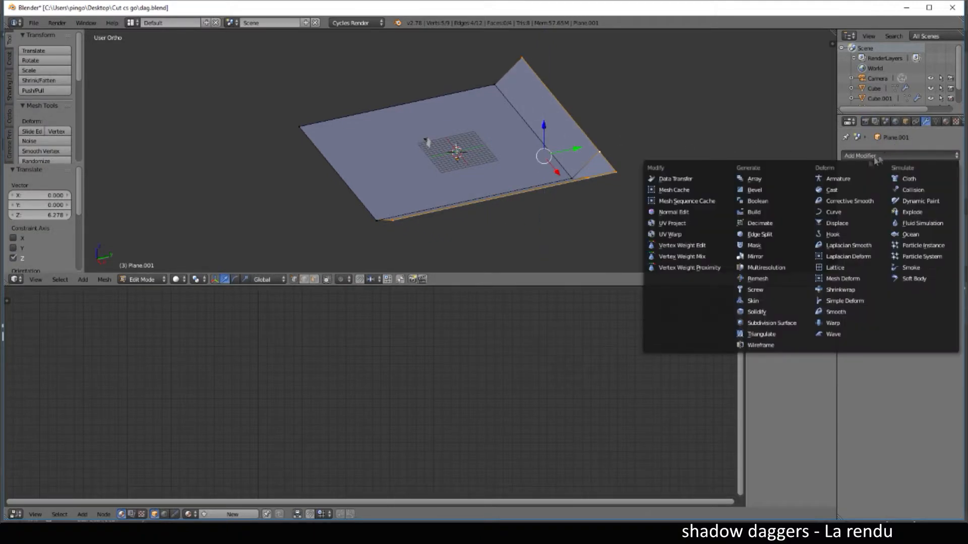
click(787, 319)
click(895, 225)
scroll(556, 192, up, 4)
middle_drag(555, 192, 703, 167)
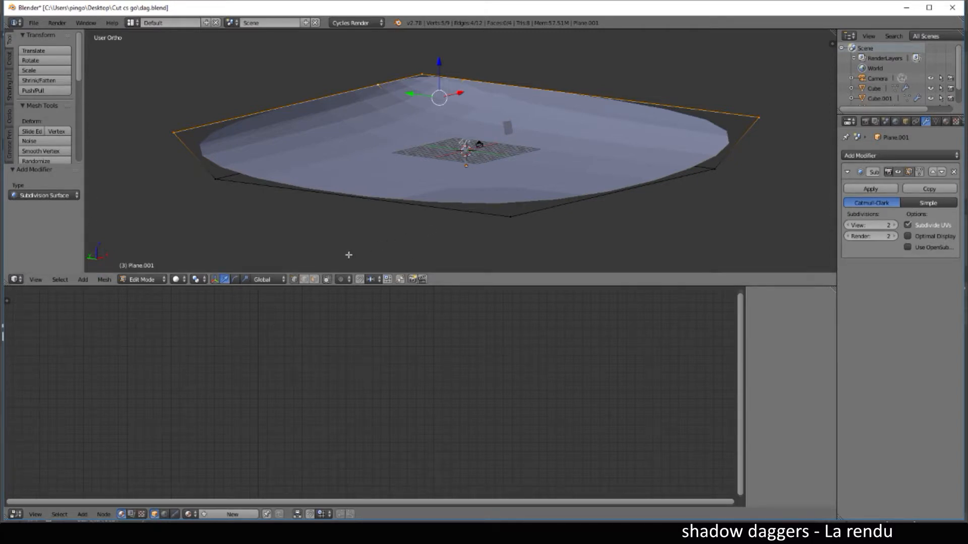
Leave mesh editing and apply smooth shading to the subdivided backdrop plane
key(Tab)
scroll(59, 131, down, 2)
scroll(60, 131, down, 1)
click(35, 122)
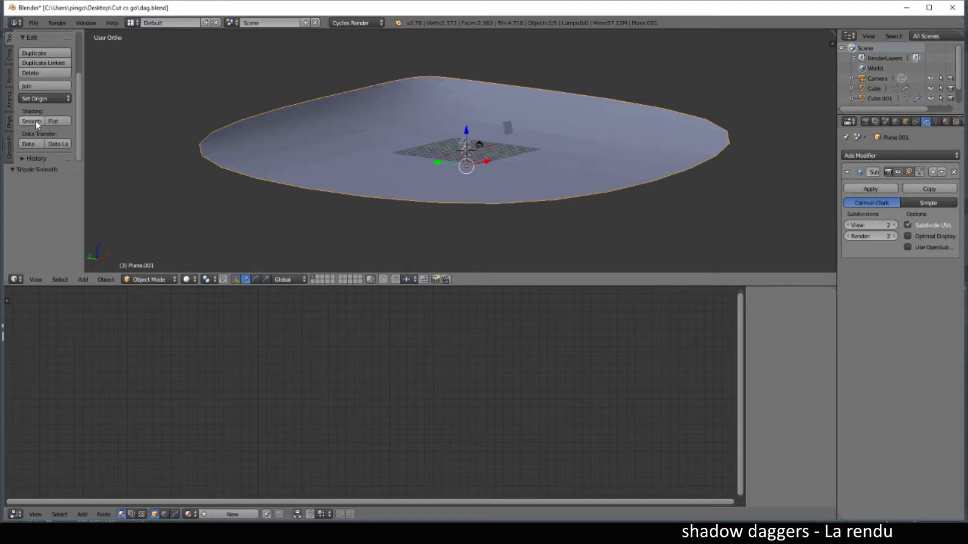
middle_drag(459, 127, 658, 135)
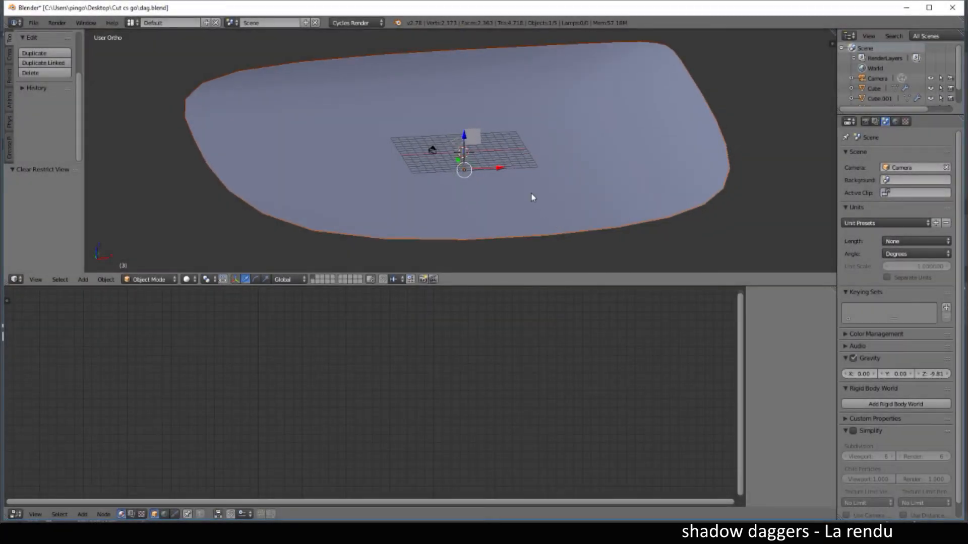
Edit the backdrop plane and add a loop cut slid close to the fold of one raised wall
right_click(562, 167)
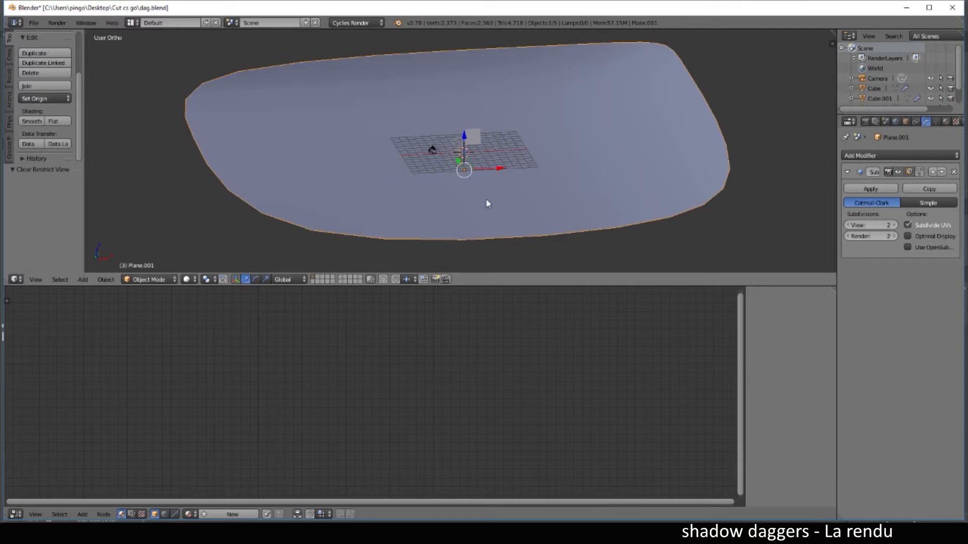
key(Tab)
key(ctrl+r)
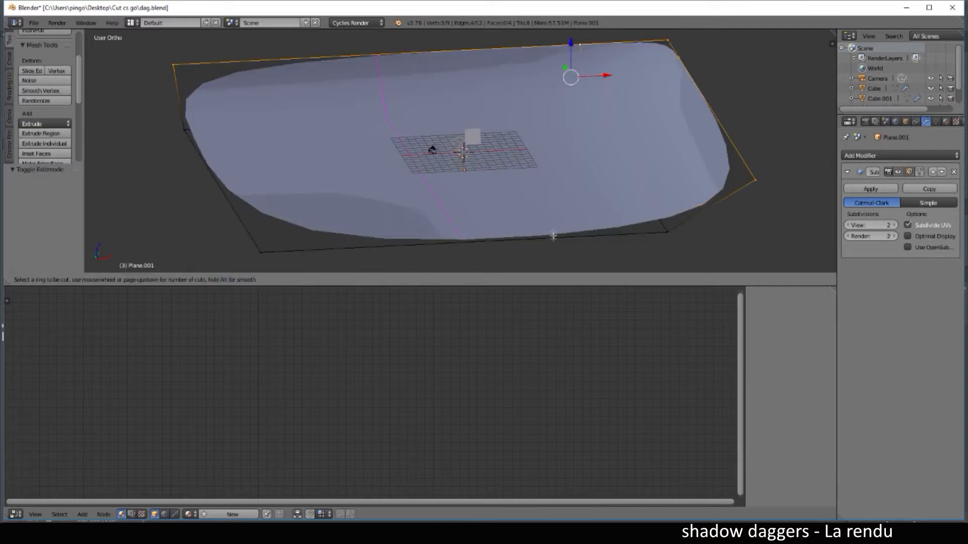
click(474, 239)
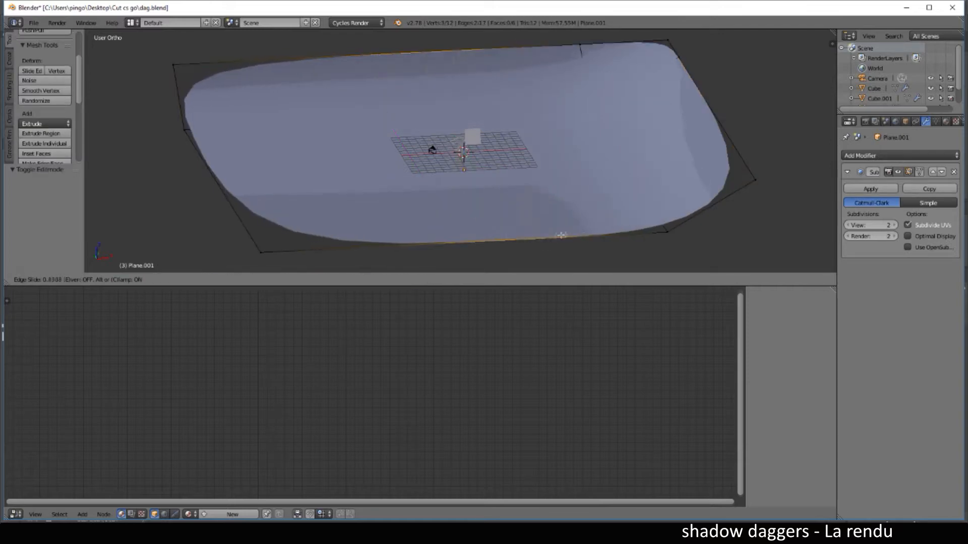
click(655, 228)
Add a perpendicular loop cut slid close to the backdrop's other fold and return to Object Mode
key(ctrl+r)
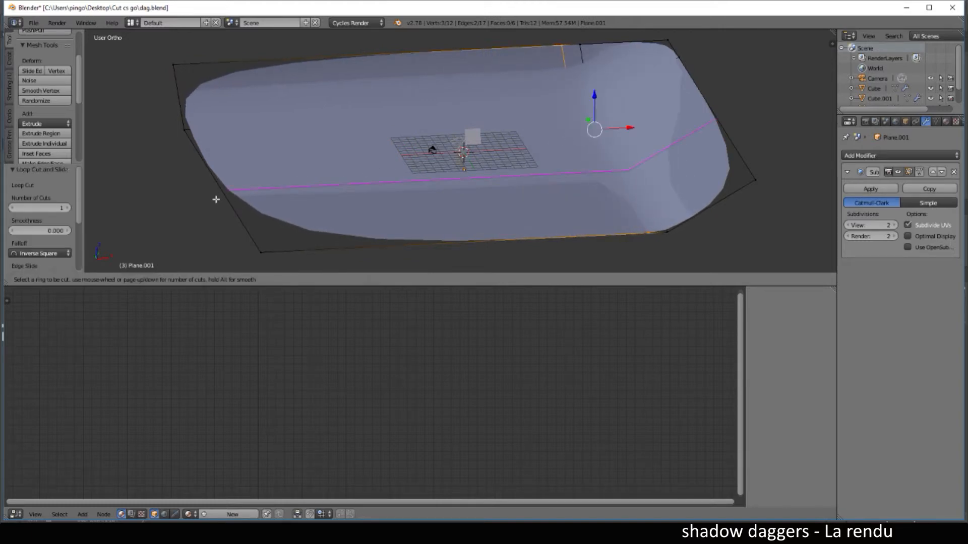
click(214, 194)
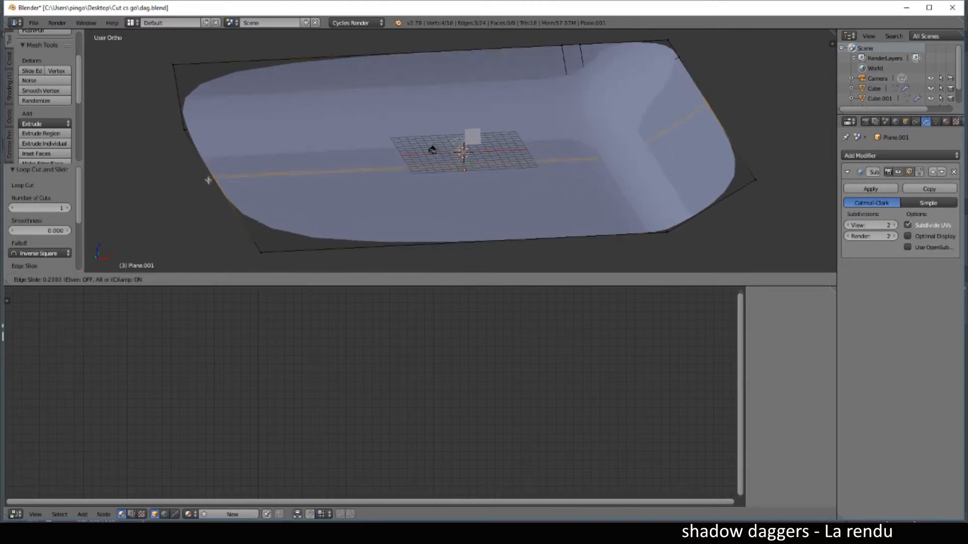
click(183, 138)
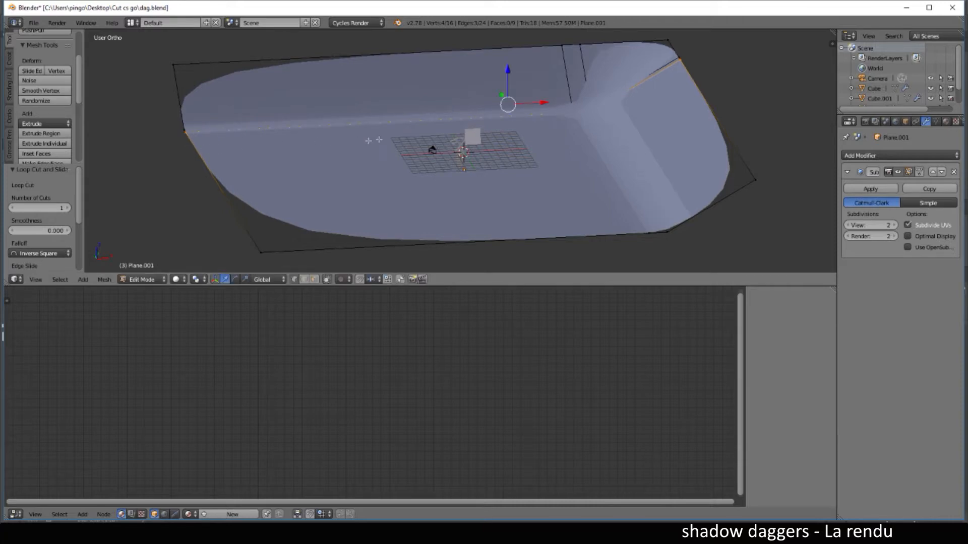
scroll(479, 136, up, 7)
scroll(506, 148, down, 5)
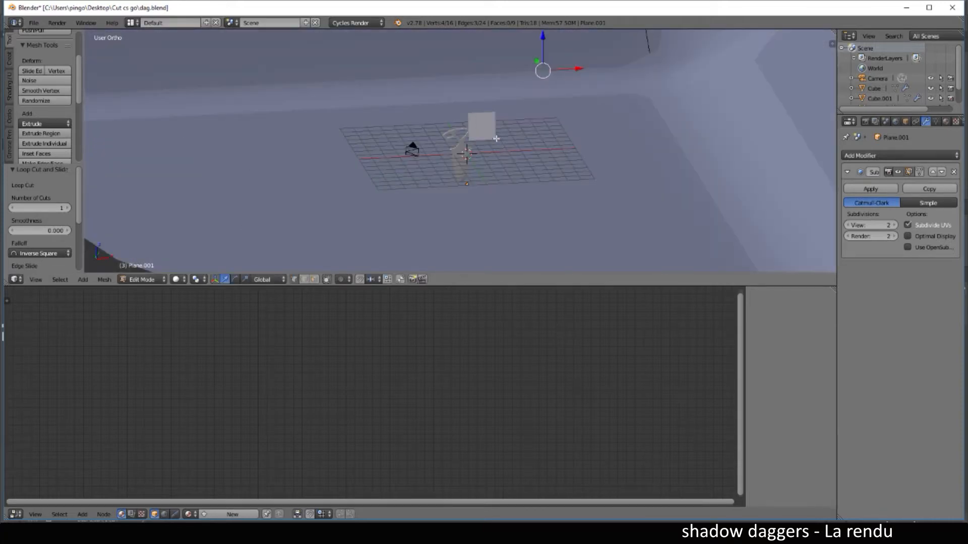
scroll(497, 140, down, 3)
key(Tab)
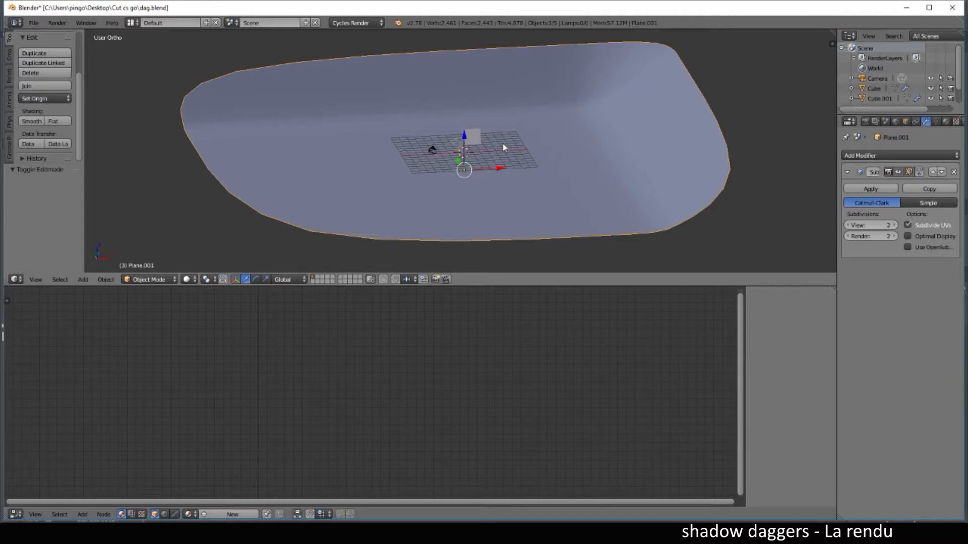
Hide the small square plane standing beside the dagger
click(474, 143)
key(h)
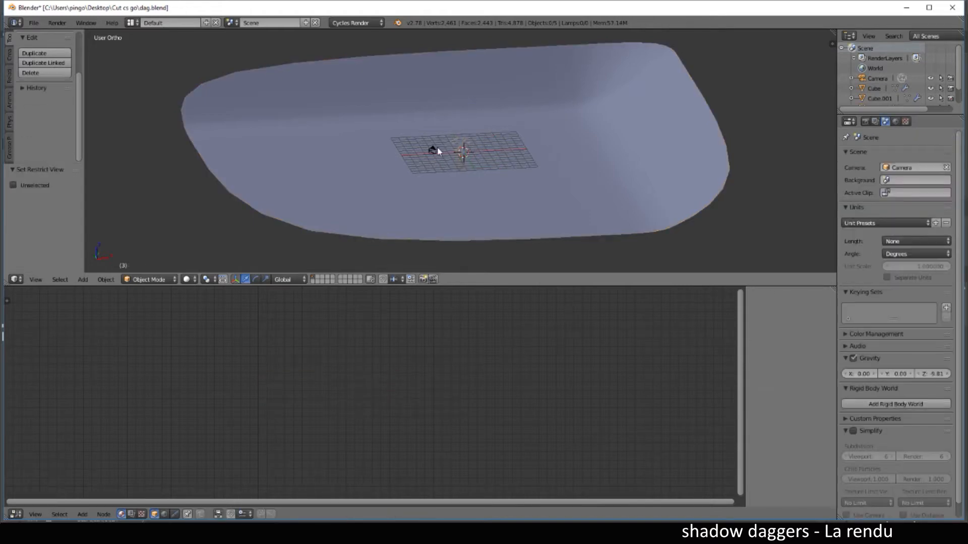
scroll(492, 161, up, 7)
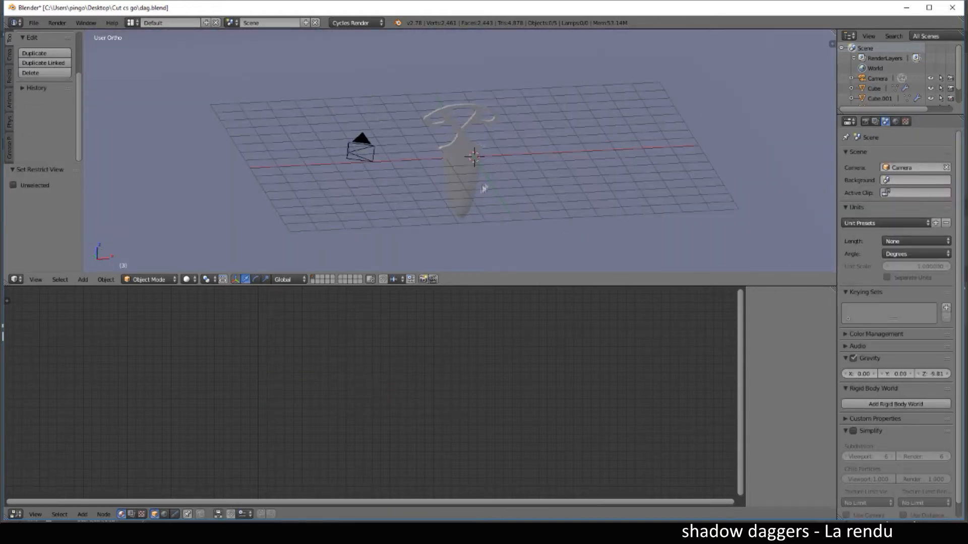
Select both dagger parts and lay them flat by rotating them 90° about Y and 90° about X
right_click(470, 199)
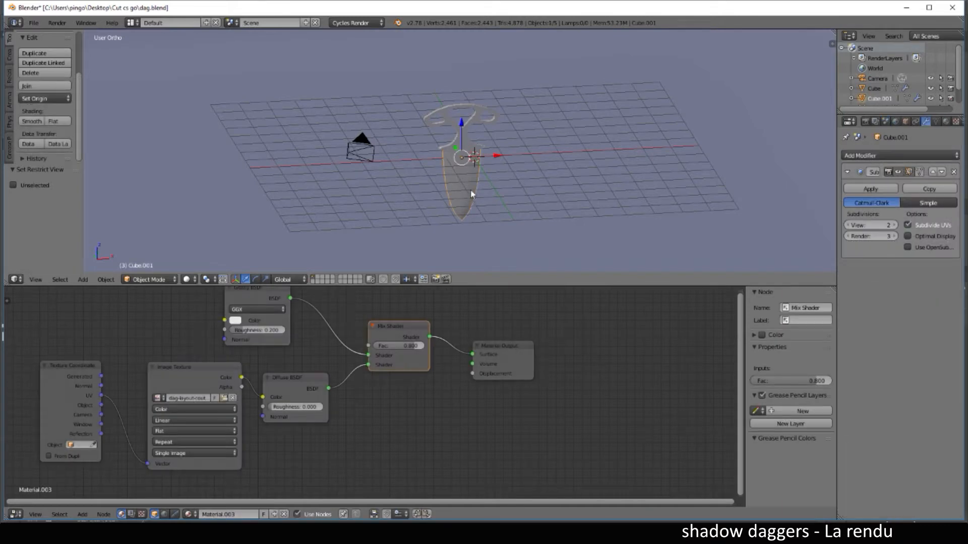
shift+right_click(461, 144)
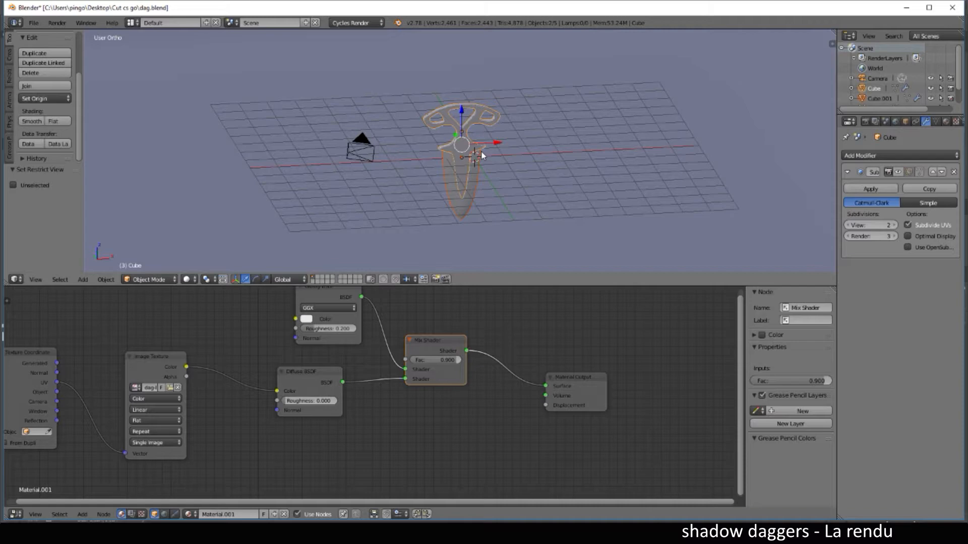
key(KP_1)
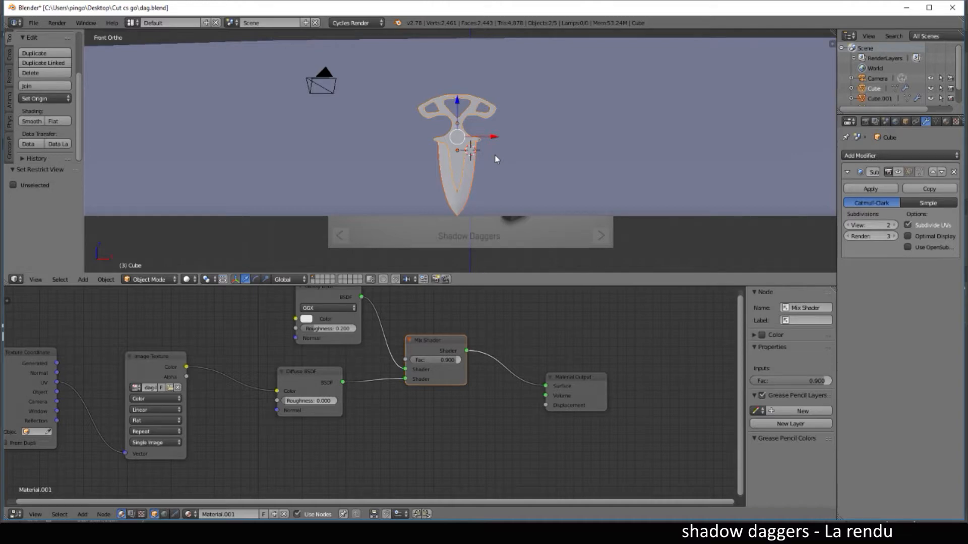
text(ry)
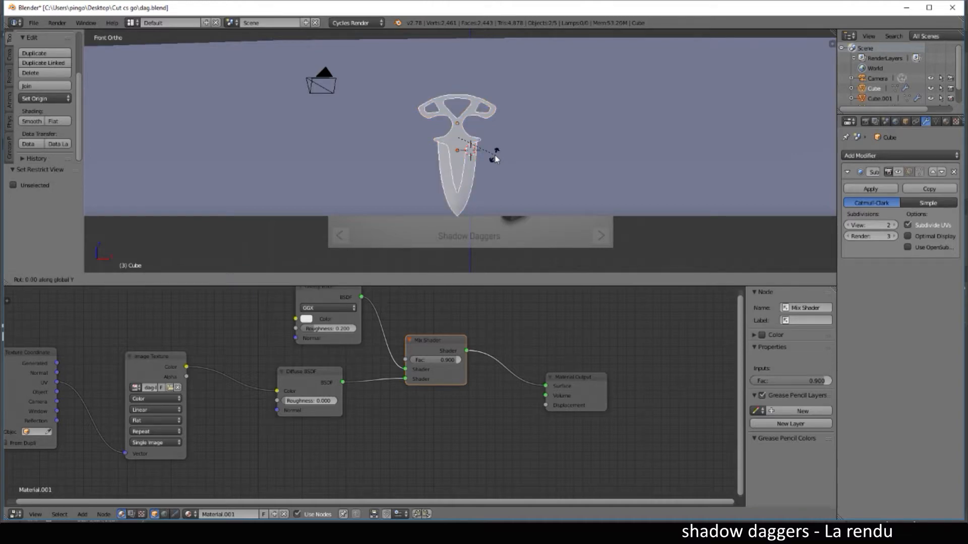
text(90)
key(Return)
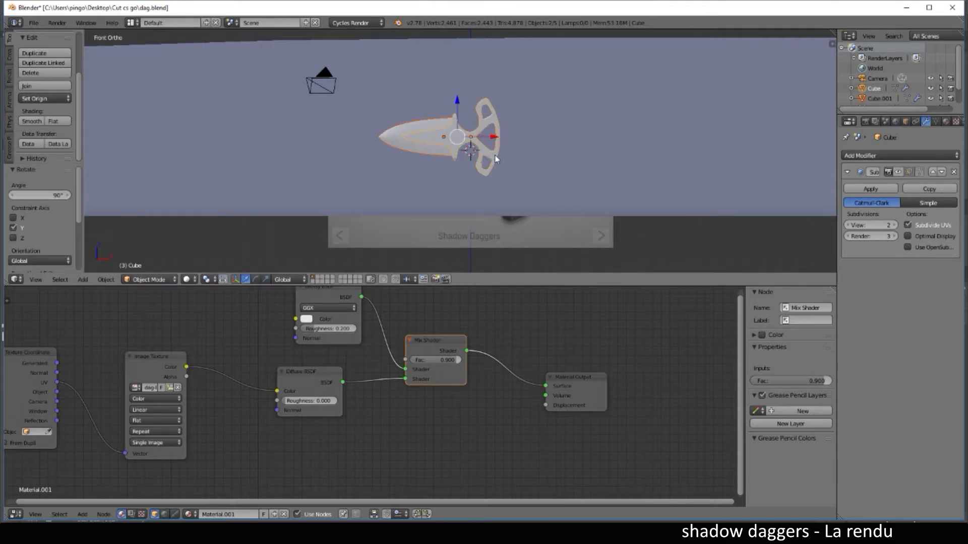
text(rx90)
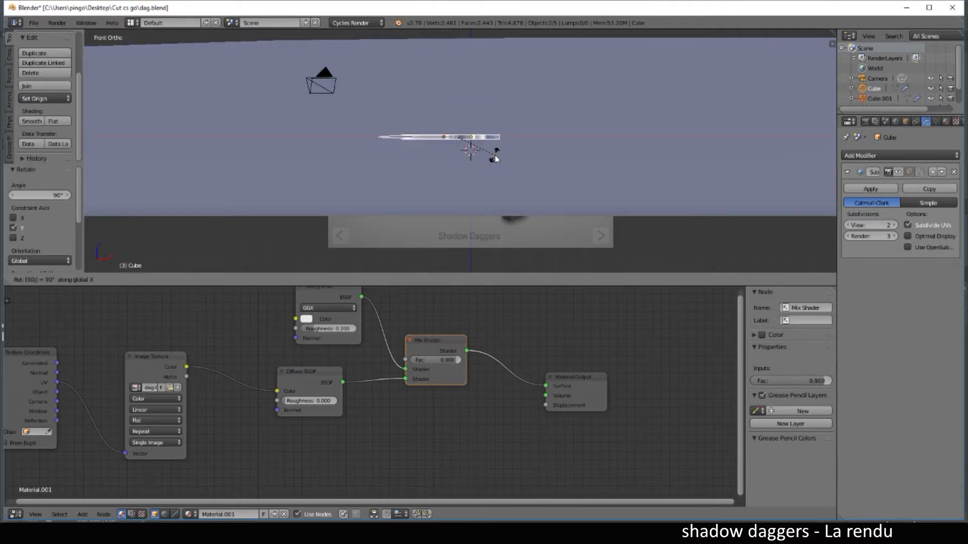
key(Return)
Lower the flat dagger about 2.69 units along Z so it rests on the backdrop floor
scroll(497, 158, up, 2)
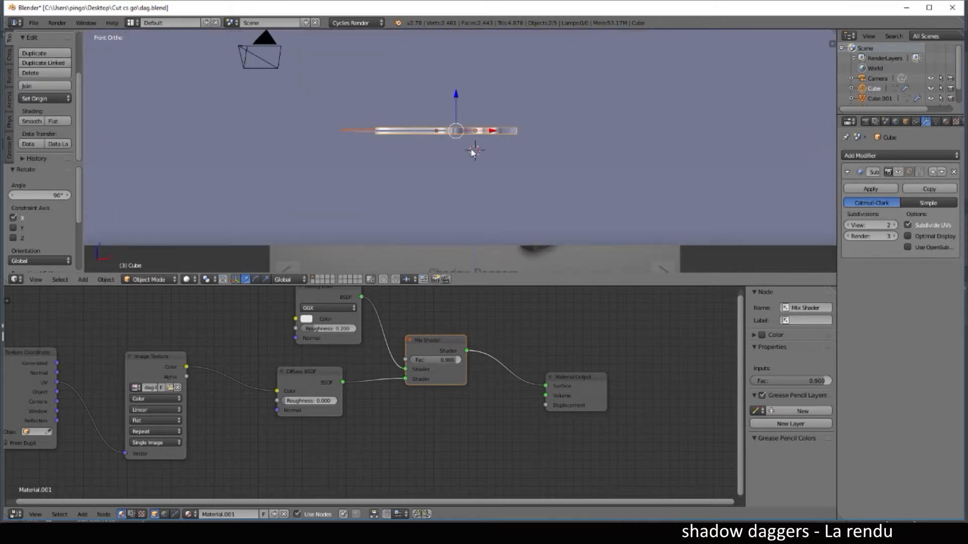
key(g)
key(z)
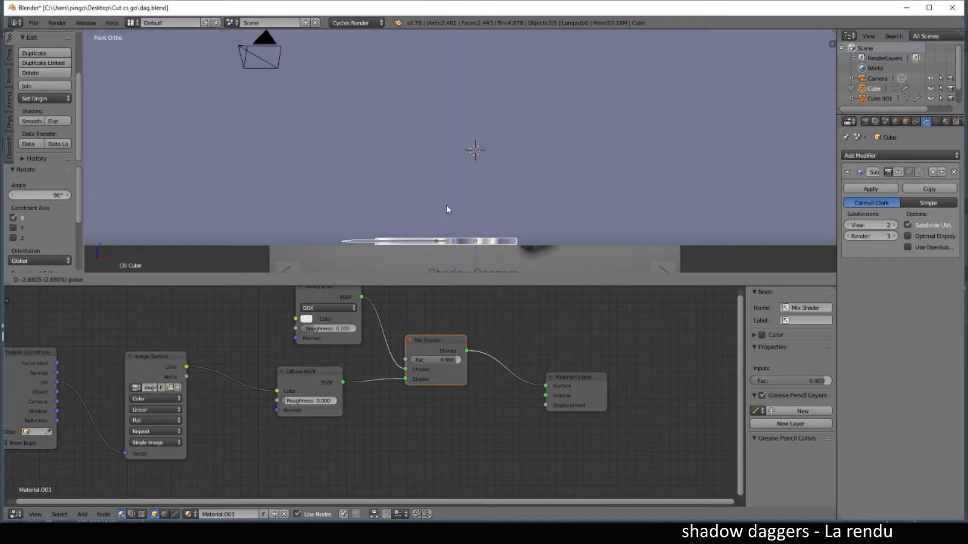
click(446, 205)
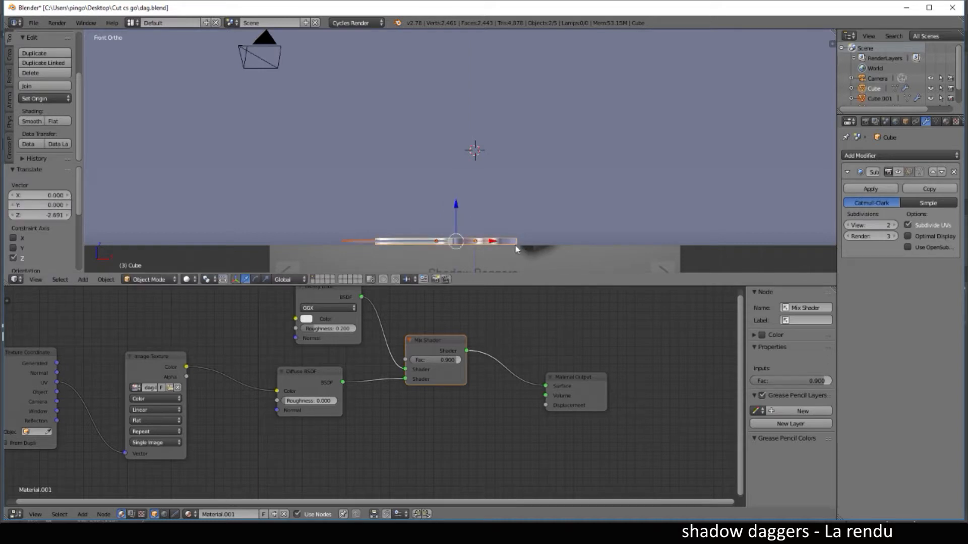
click(457, 203)
Check the dagger in the camera framing and scale both of its parts down to about 0.255
key(KP_0)
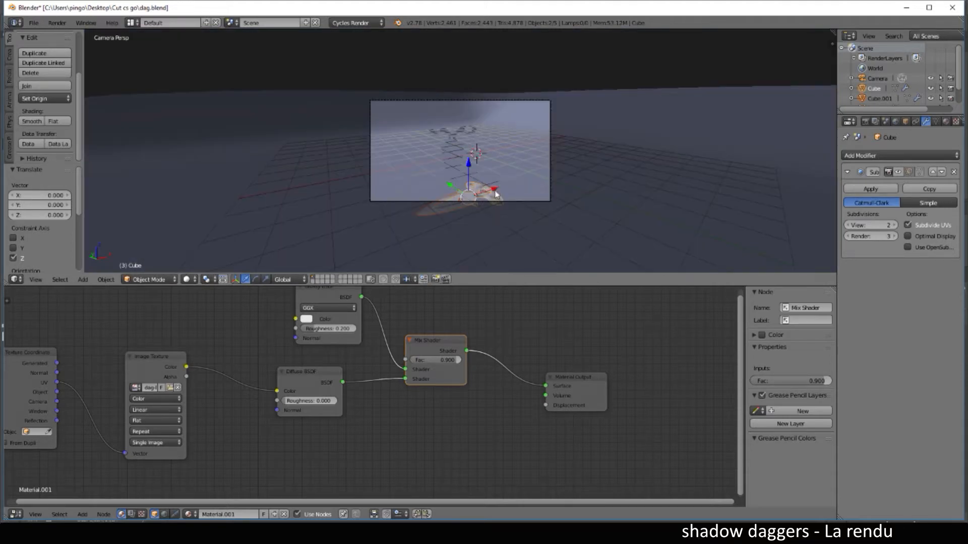
scroll(500, 193, up, 2)
scroll(500, 194, down, 3)
middle_drag(500, 193, 534, 233)
scroll(534, 233, down, 3)
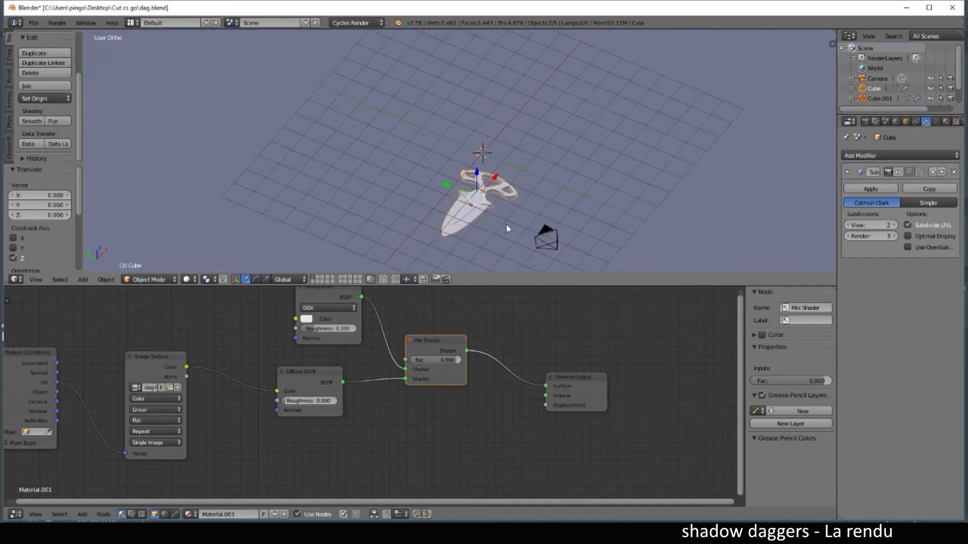
key(s)
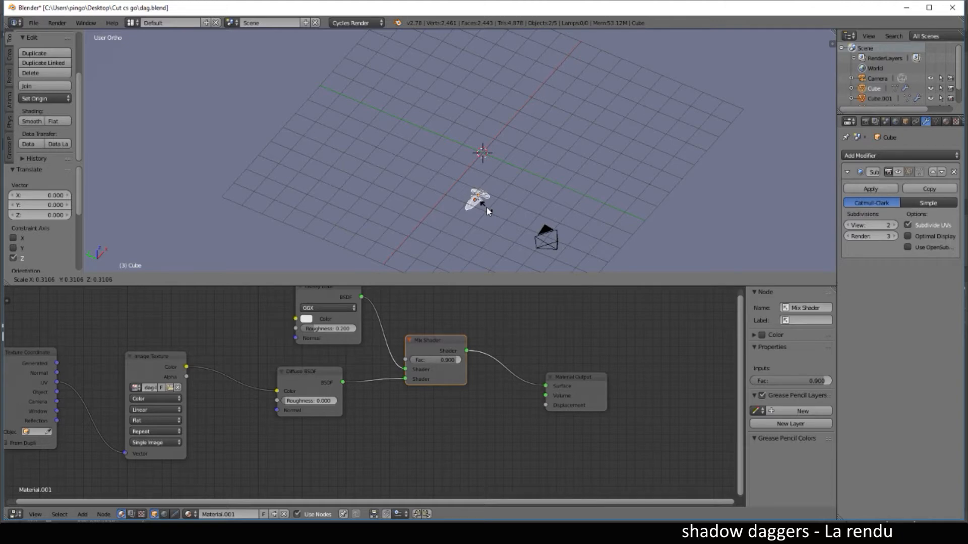
click(485, 209)
Duplicate both dagger parts and place the copy beside the original, offset about -0.318 in X and 0.666 in Y
scroll(524, 237, up, 5)
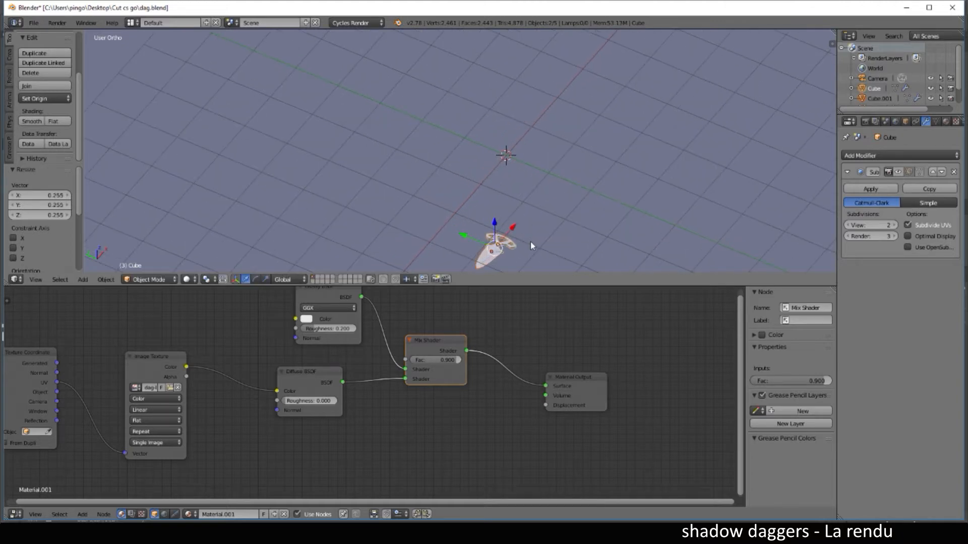
scroll(530, 241, up, 4)
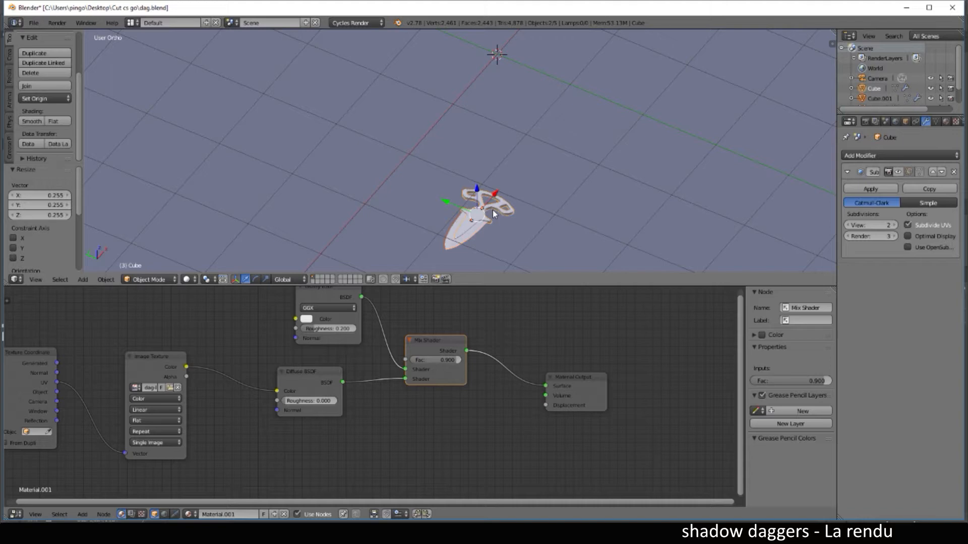
key(shift+d)
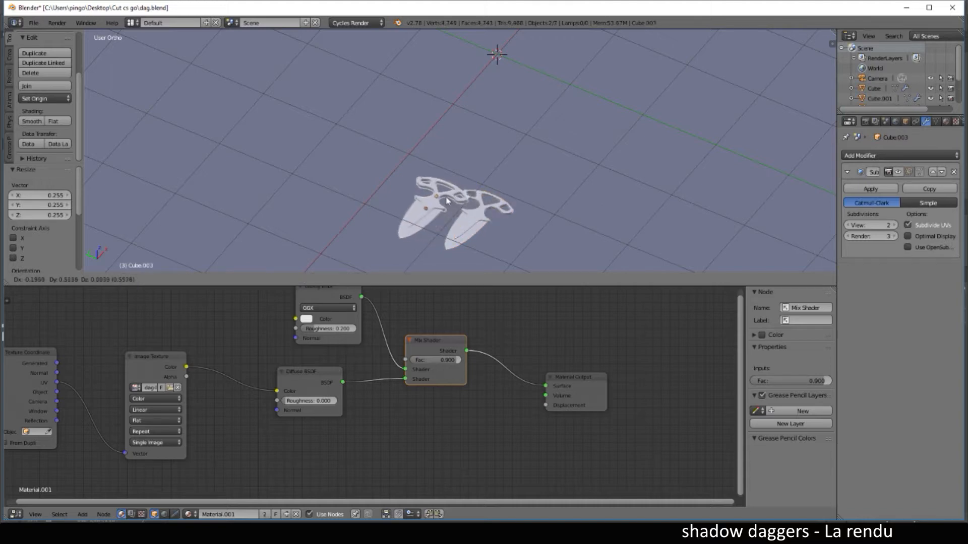
click(432, 204)
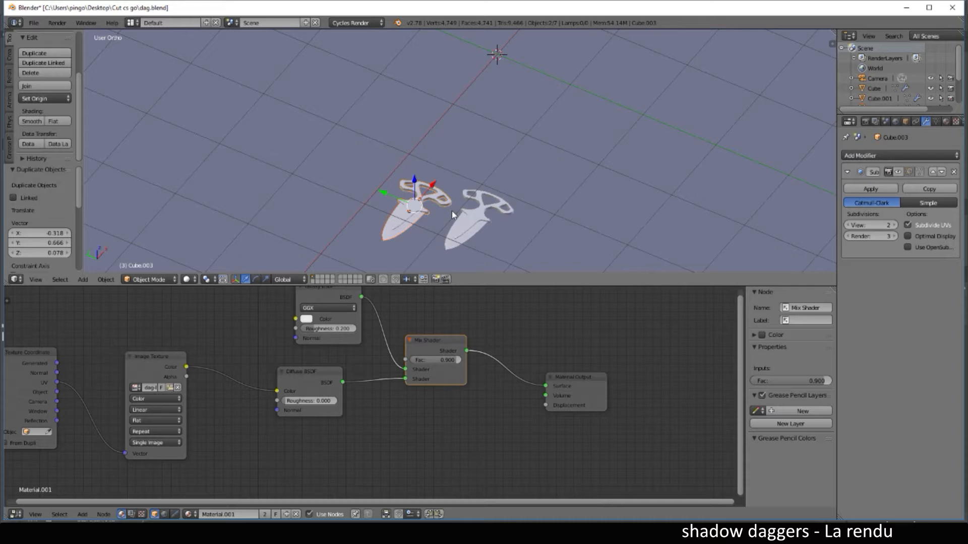
Lower the duplicated dagger 0.078 units along Z in front view, level with the original
key(KP_1)
scroll(471, 200, up, 2)
shift+middle_drag(526, 247, 511, 121)
drag(452, 140, 449, 150)
scroll(474, 217, up, 5)
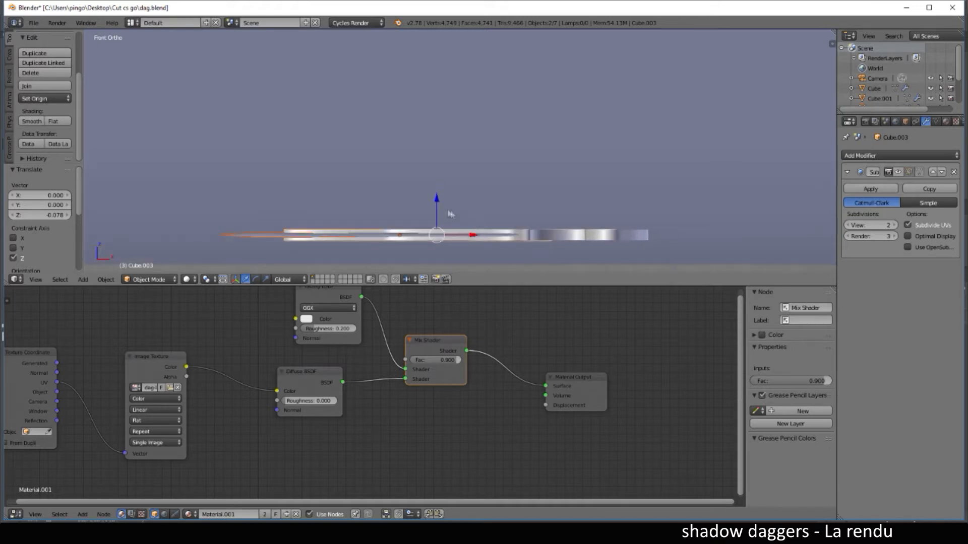
Raise the duplicated dagger 0.002 units along Z and rotate it about 146.6° around Z in top view
drag(436, 199, 436, 202)
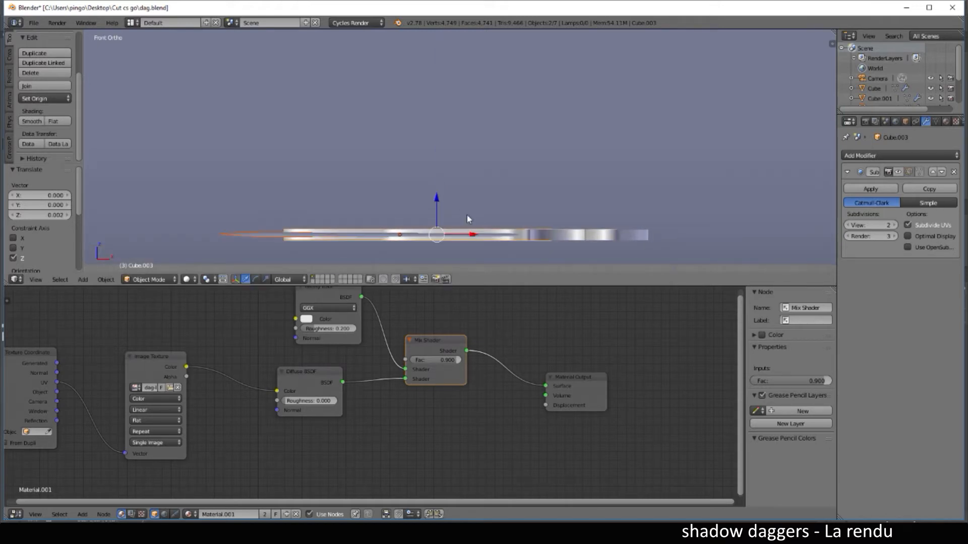
key(KP_7)
scroll(467, 213, down, 6)
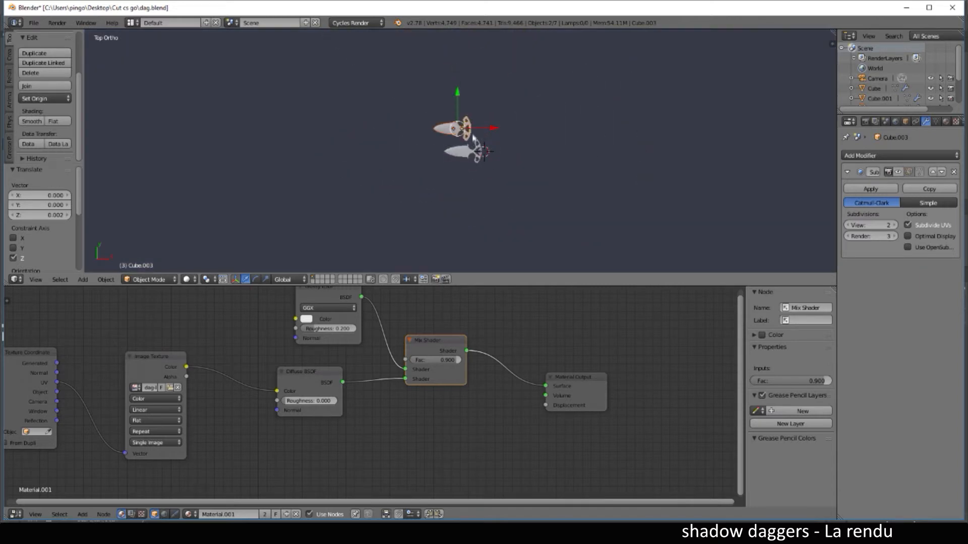
scroll(518, 132, up, 3)
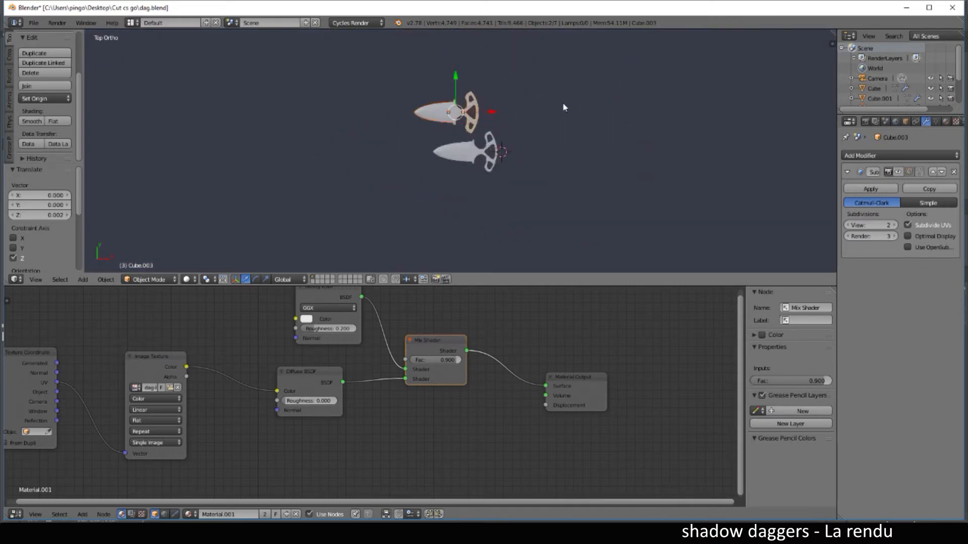
key(r)
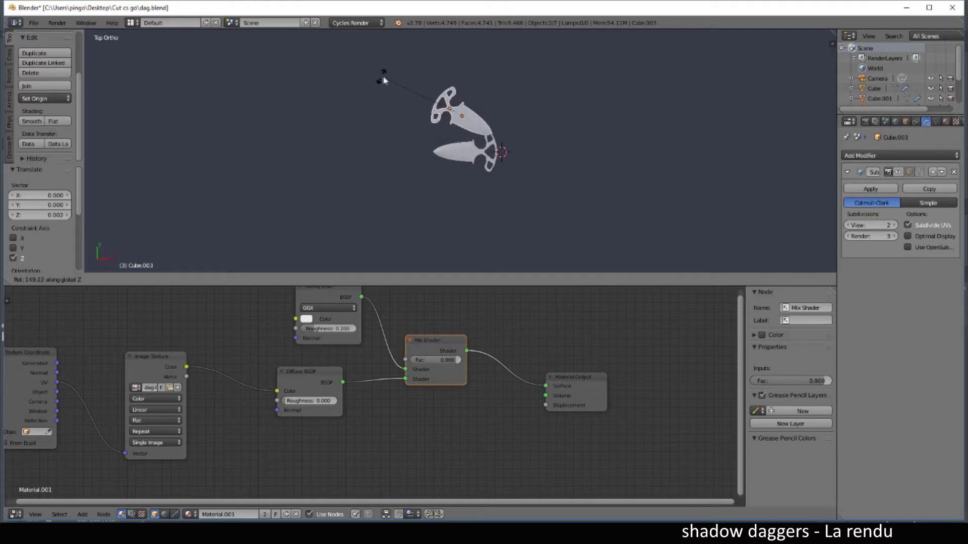
click(483, 123)
Shift the rotated dagger -0.623 units along X and check the pair in the camera framing
key(g)
key(x)
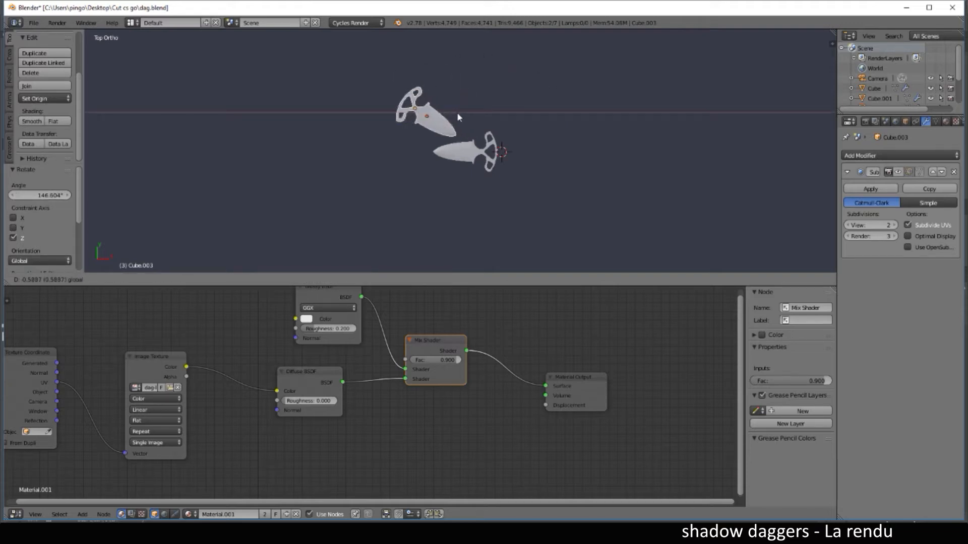
click(455, 112)
scroll(461, 194, down, 2)
scroll(469, 210, up, 3)
middle_drag(470, 211, 490, 115)
key(KP_0)
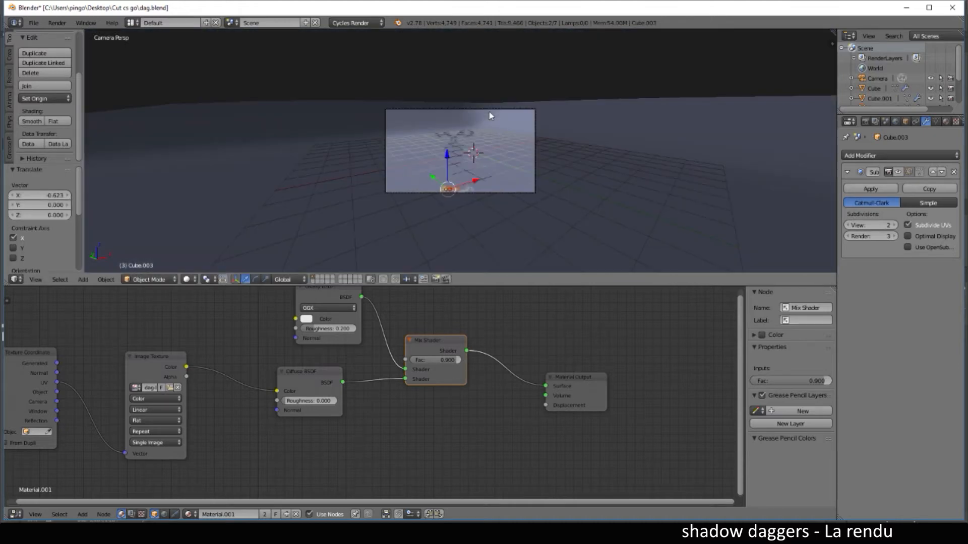
scroll(492, 130, up, 2)
scroll(491, 134, down, 2)
key(KP_0)
scroll(498, 153, down, 4)
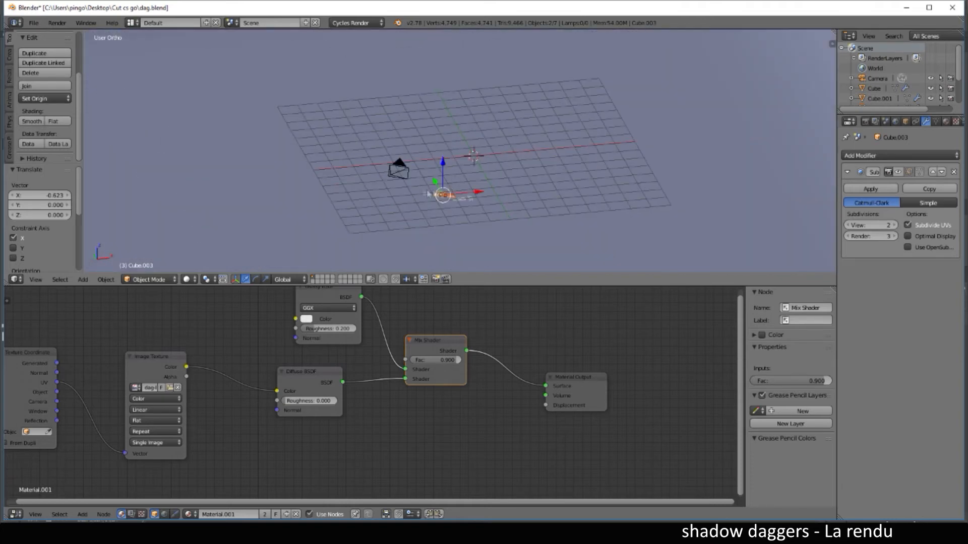
Try to move the camera closer to the daggers, about 4.27 units along Y and 2.184 along X
right_click(394, 175)
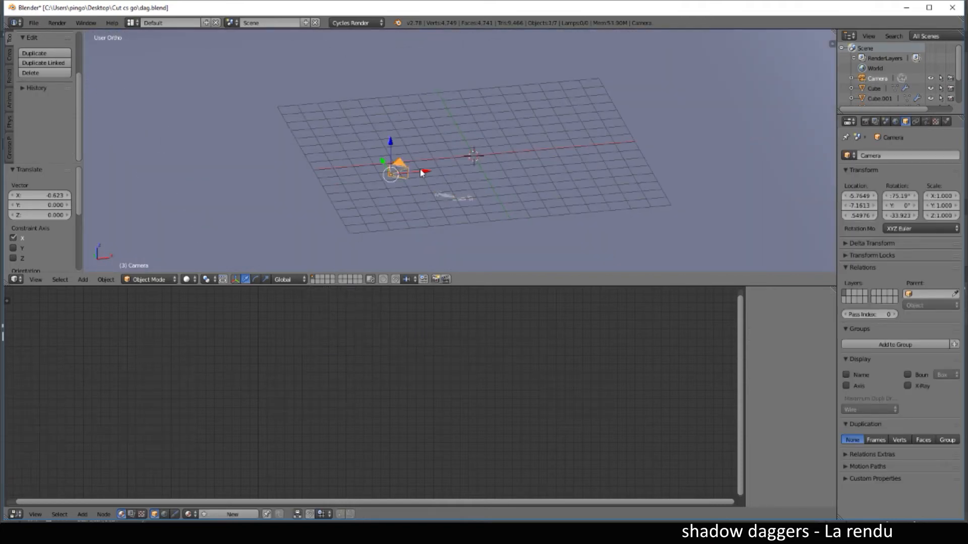
key(KP_7)
scroll(424, 172, up, 2)
scroll(442, 212, up, 2)
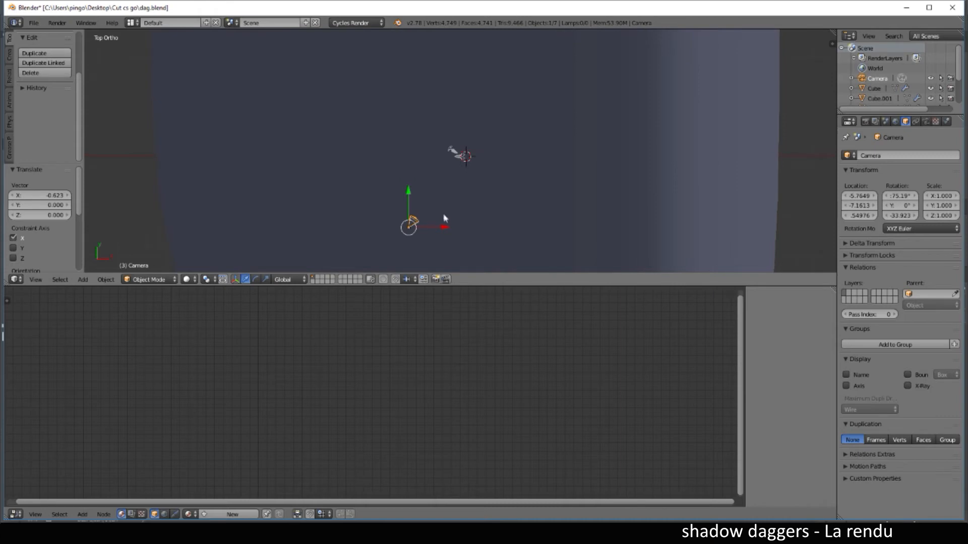
drag(411, 191, 411, 146)
drag(444, 183, 466, 182)
key(KP_0)
scroll(466, 184, down, 2)
scroll(473, 176, up, 3)
scroll(482, 183, down, 3)
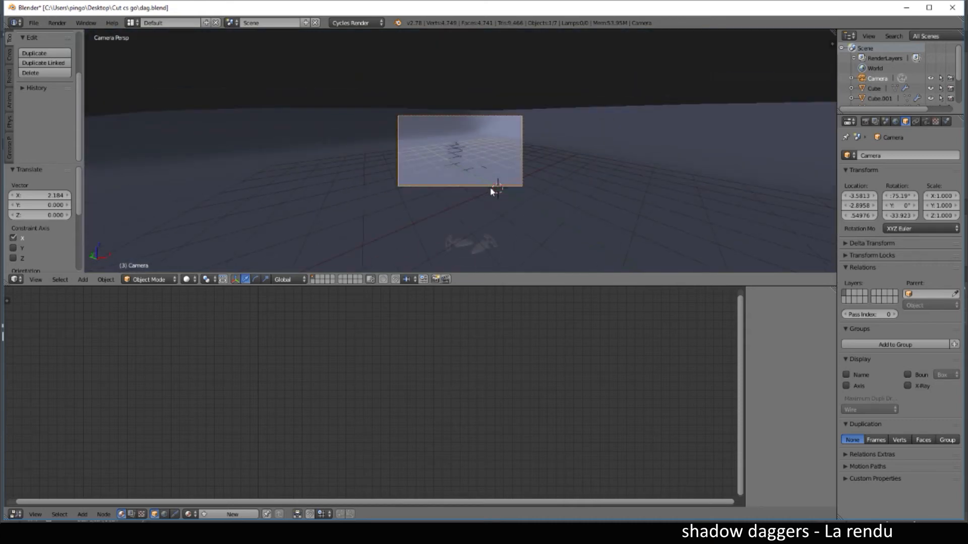
Frame both daggers obliquely from above, align the camera to this view, and check its framing
mouse_move(488, 189)
middle_down()
mouse_move(478, 240)
mouse_move(502, 252)
mouse_move(495, 173)
mouse_move(485, 194)
middle_up()
scroll(482, 179, up, 5)
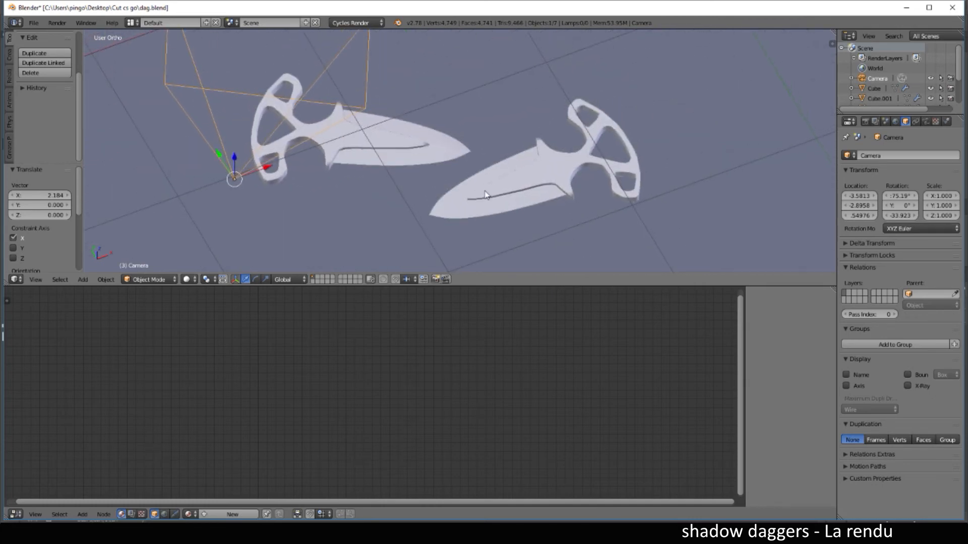
key(ctrl+alt+KP_0)
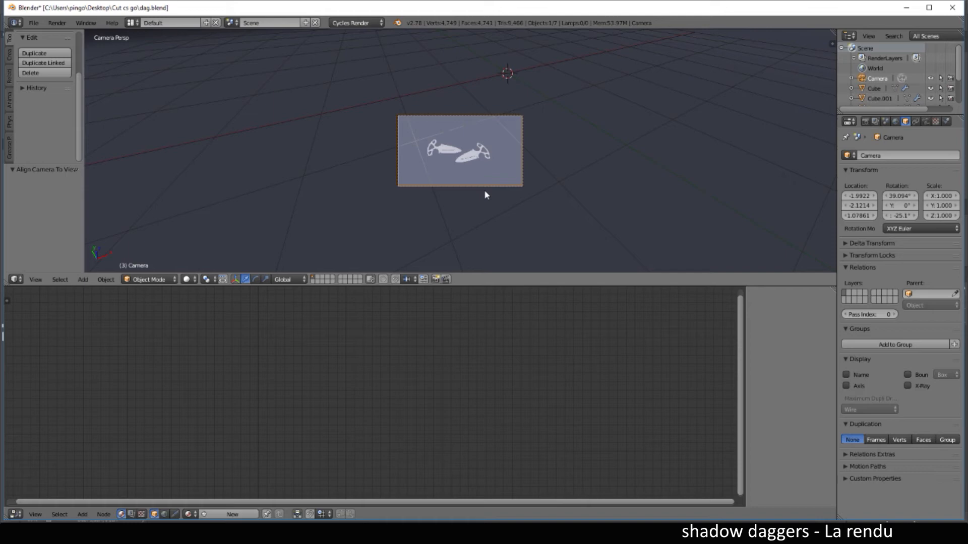
key(KP_0)
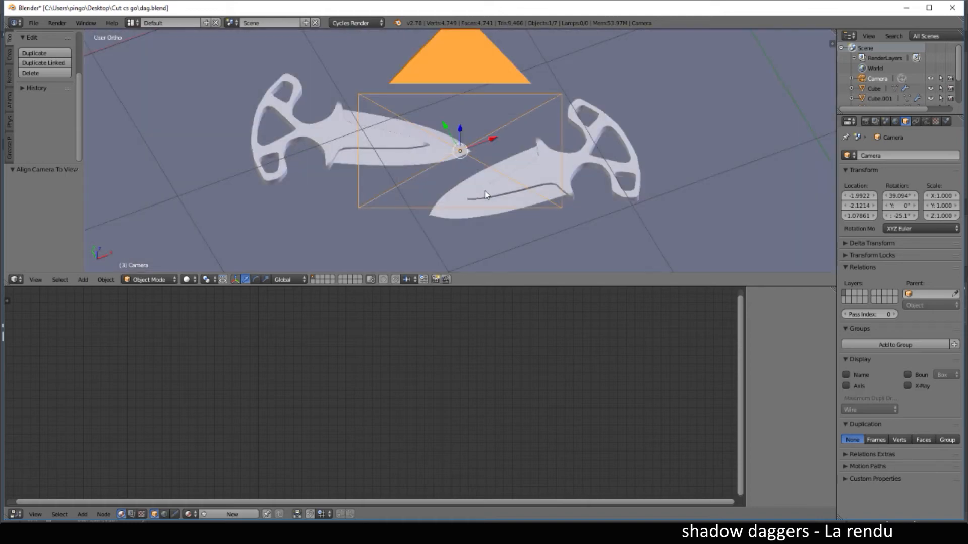
key(KP_0)
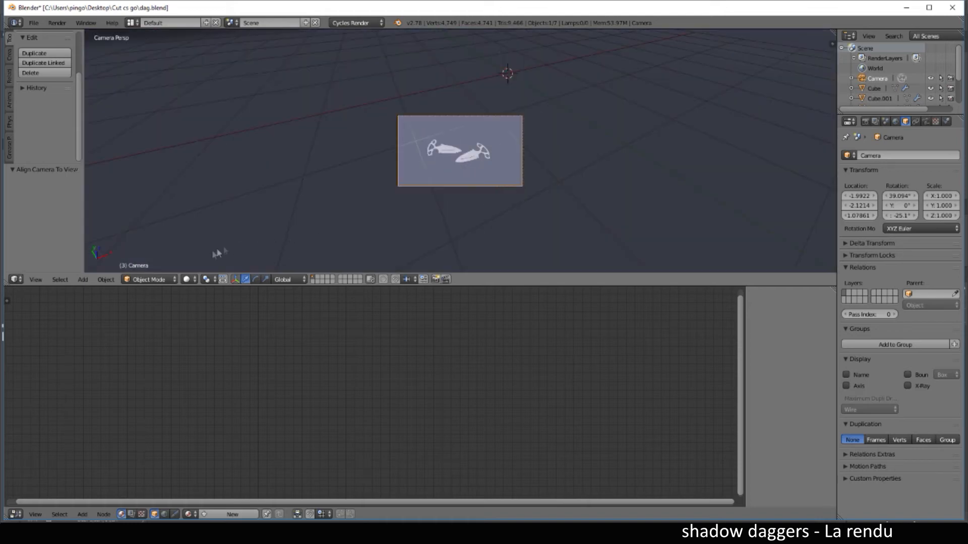
Preview the daggers through the camera in Rendered shading and return the viewport to Solid shading
click(186, 279)
click(216, 212)
key(Home)
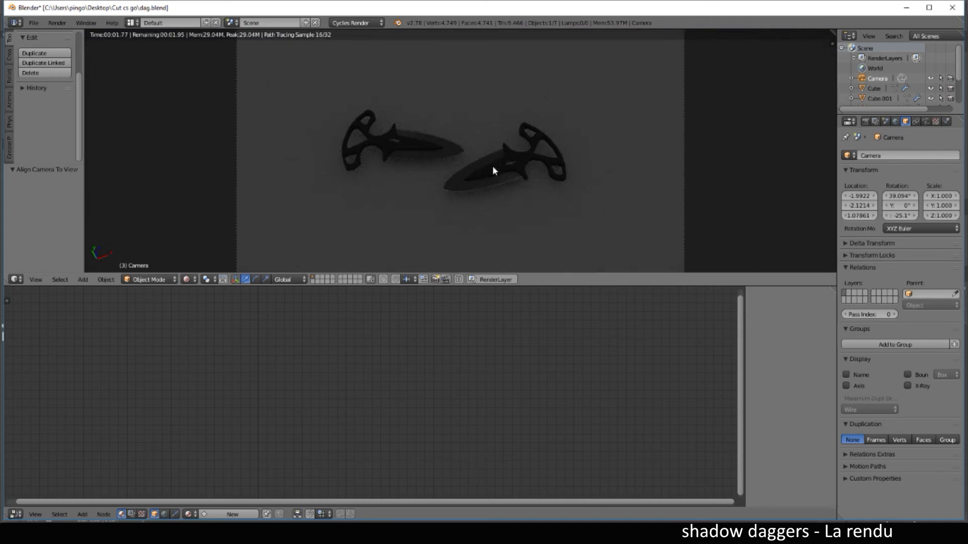
click(189, 280)
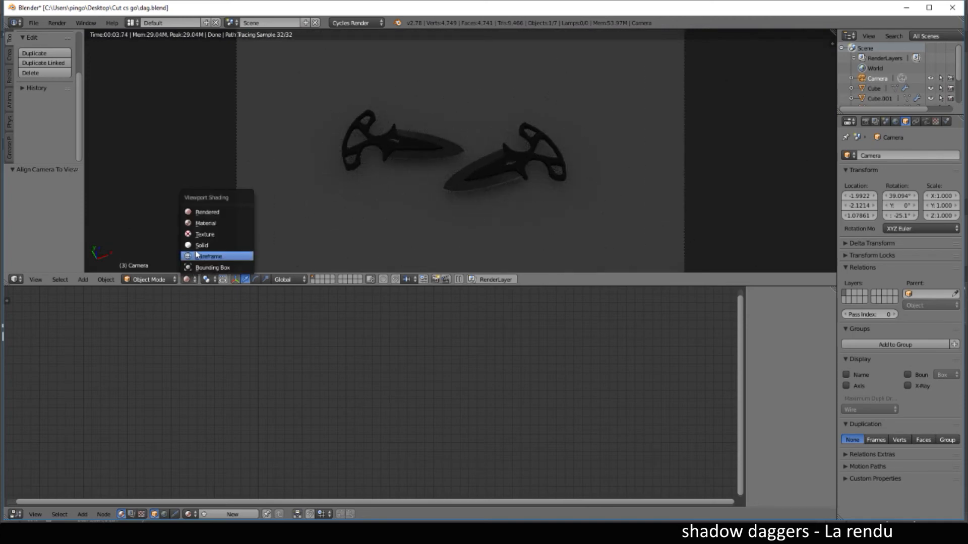
click(199, 239)
Unhide the emission light plane and lower it 4.045 units along Z in front view
scroll(407, 186, down, 5)
middle_drag(490, 208, 477, 167)
scroll(478, 195, down, 15)
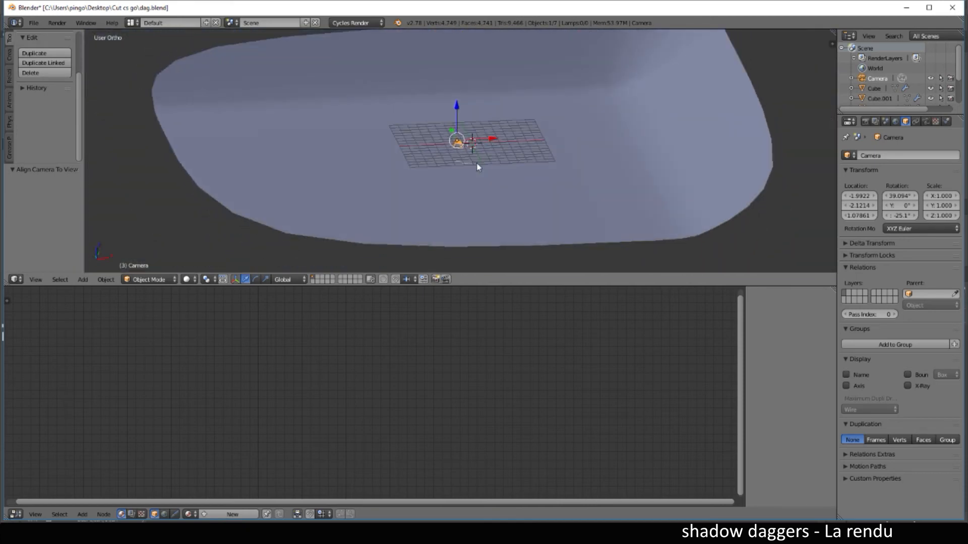
key(alt+h)
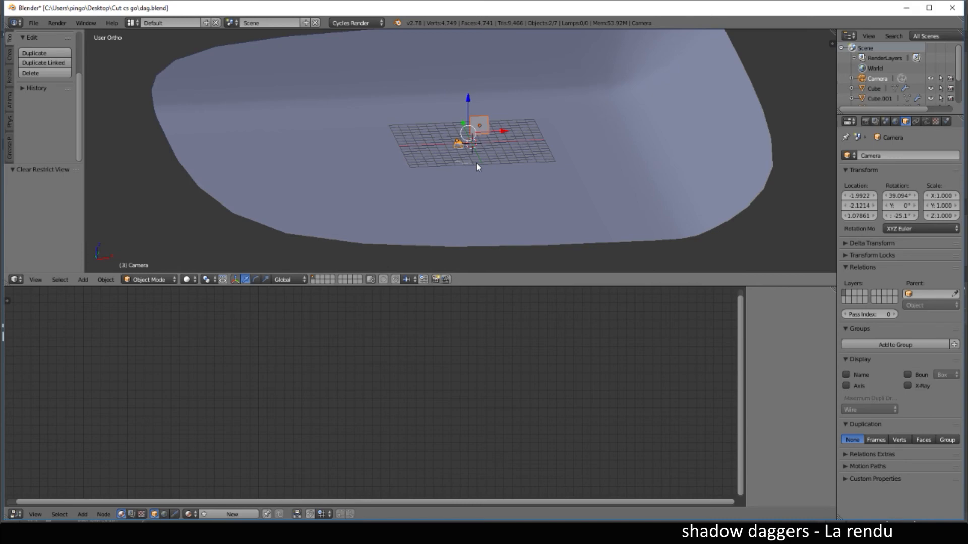
scroll(477, 166, up, 6)
middle_drag(478, 166, 501, 136)
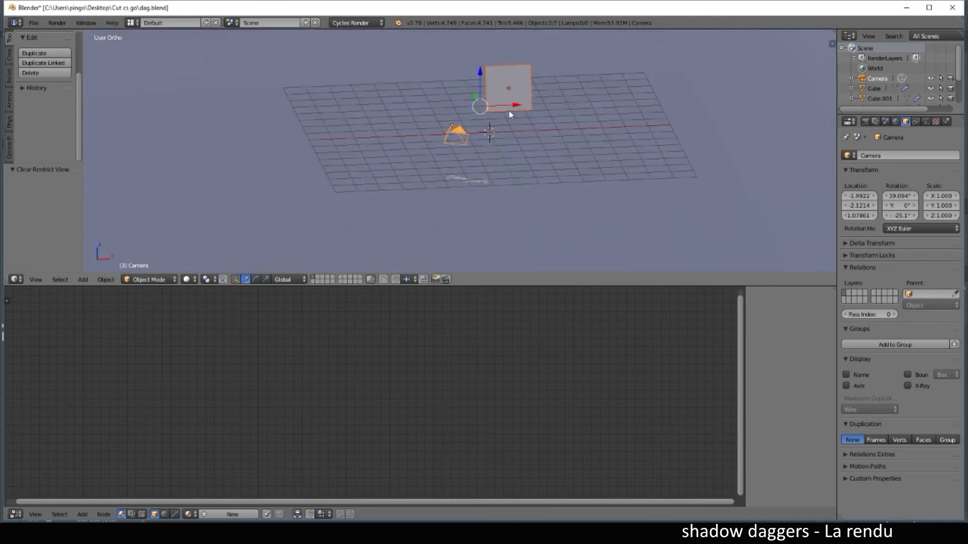
key(KP_1)
right_click(523, 89)
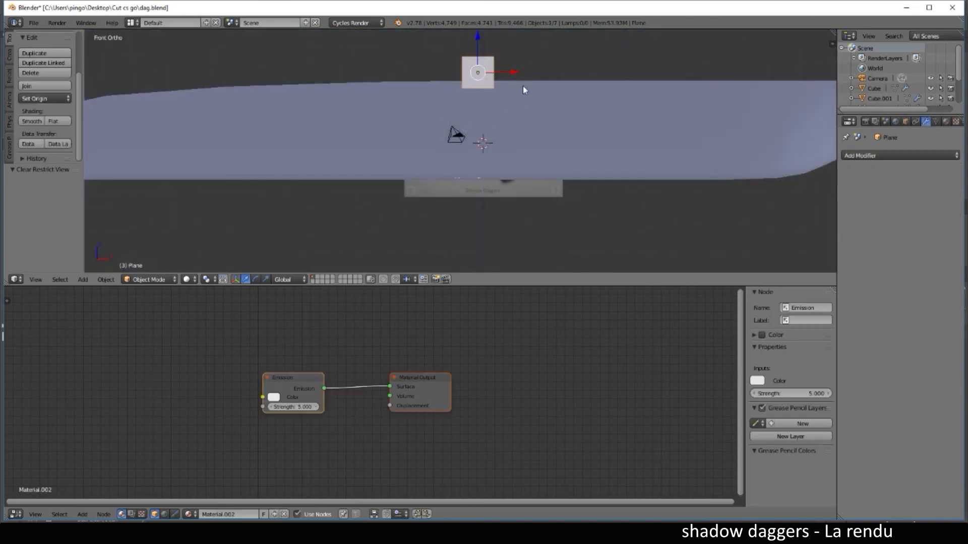
drag(477, 41, 478, 104)
Preview the lighting in Rendered shading from the camera view and start the final Cycles render
key(KP_0)
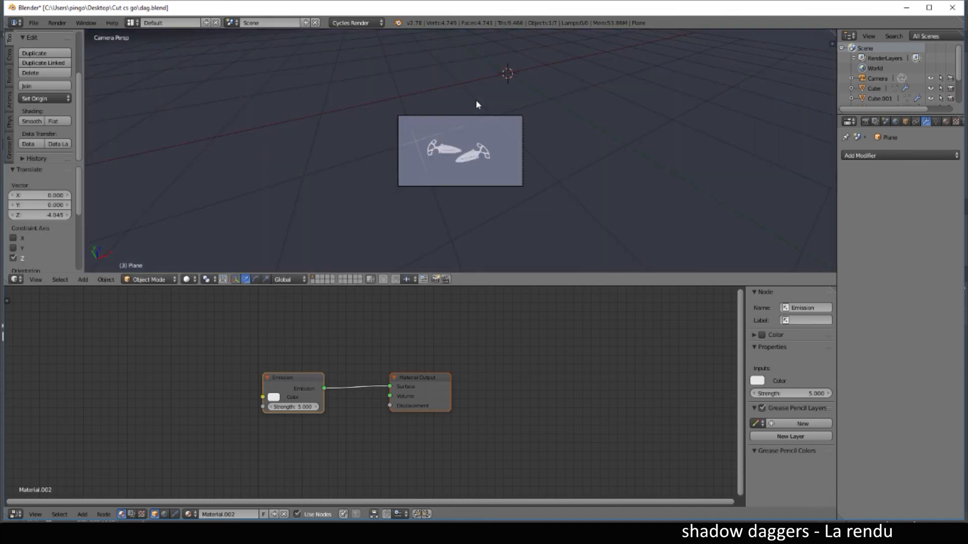
click(190, 280)
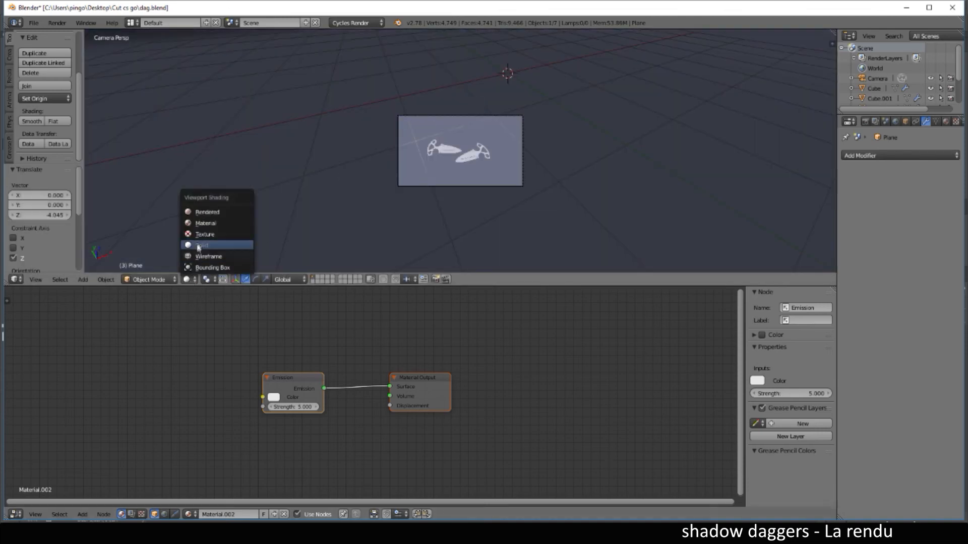
click(216, 211)
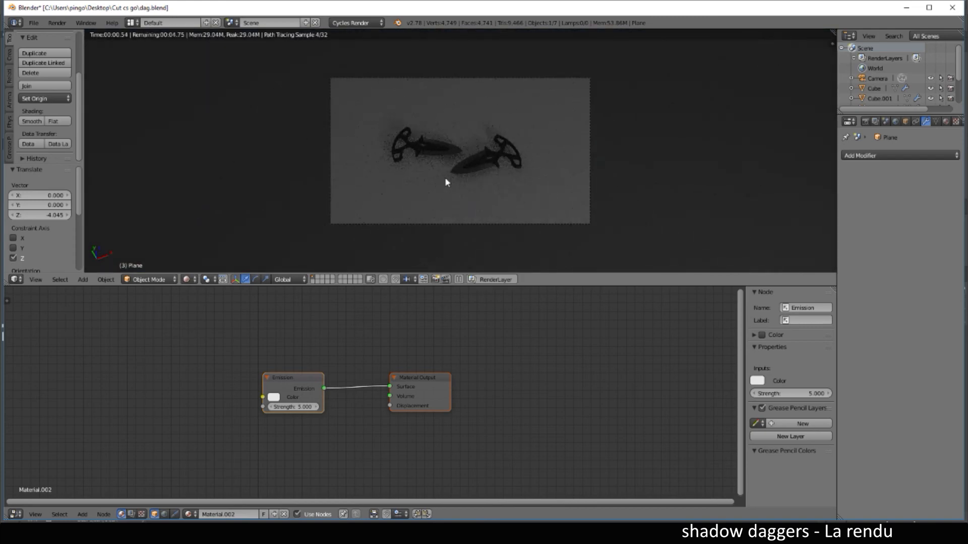
scroll(480, 167, up, 5)
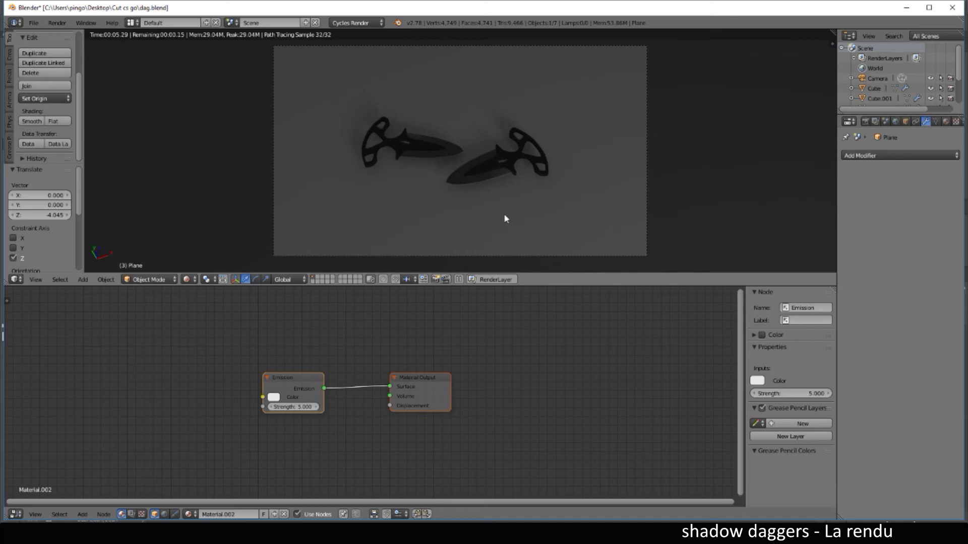
key(F12)
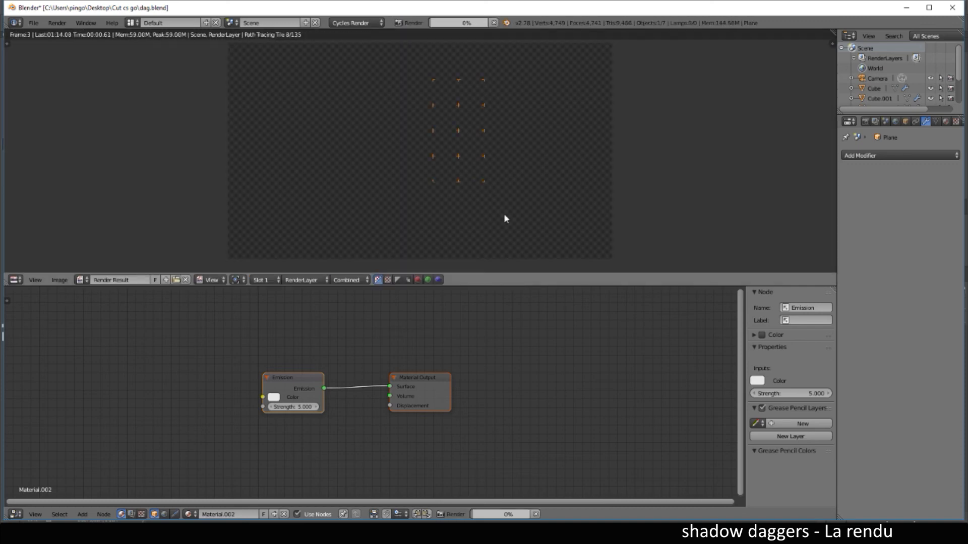